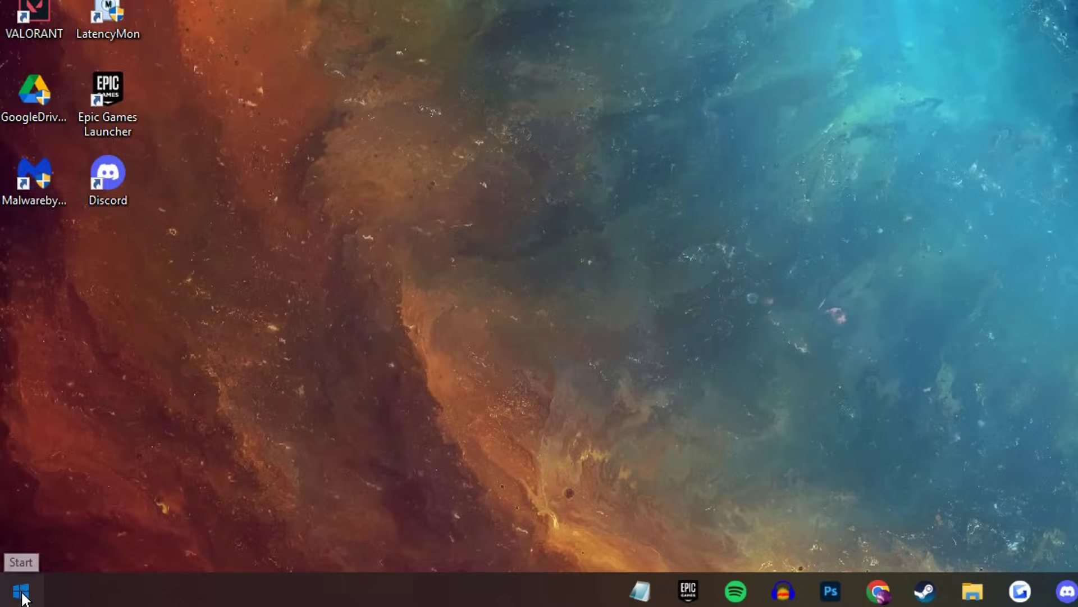
Create a new restore point named 'Windows 10 Optimization' from the System Protection settings.
{"action": "left_click", "coordinate": [21, 591]}
{"action": "type", "text": "system restore"}
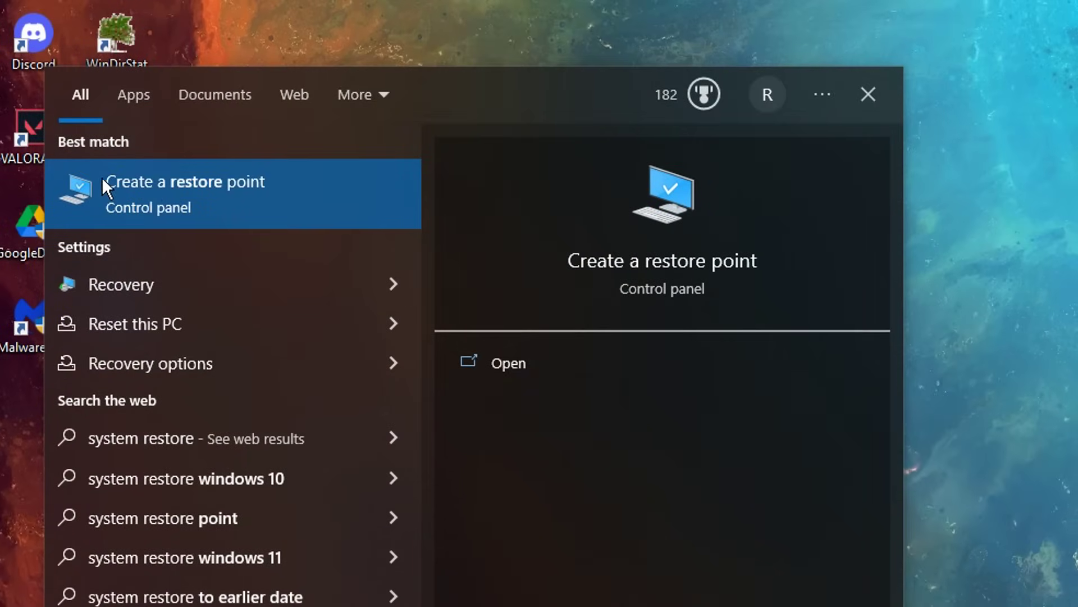
{"action": "left_click", "coordinate": [314, 193]}
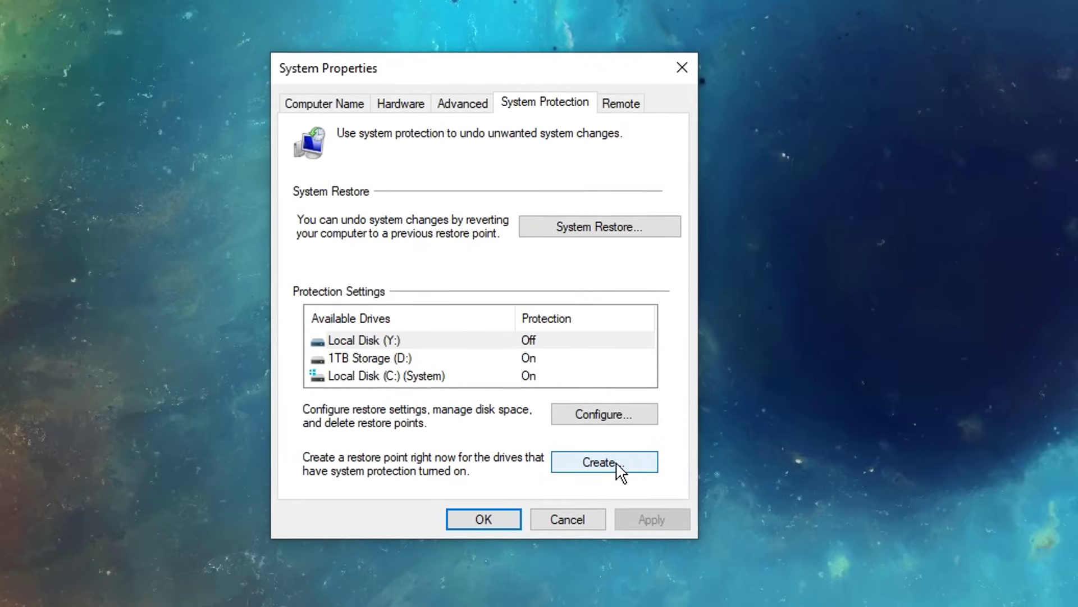
{"action": "left_click", "coordinate": [645, 467]}
{"action": "type", "text": "Windows 10 Optimization"}
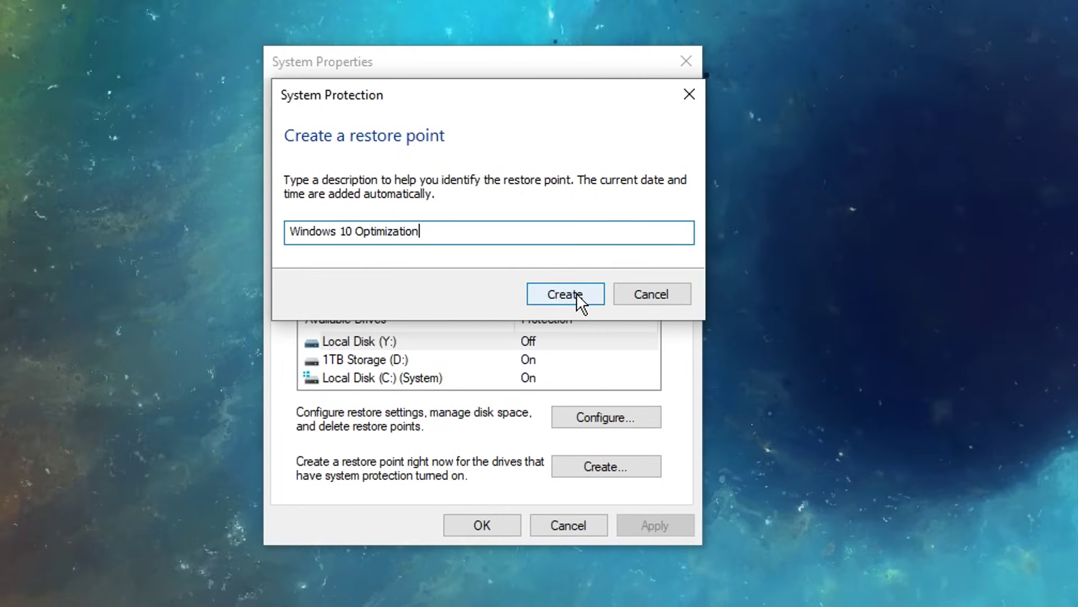
{"action": "left_click", "coordinate": [576, 294]}
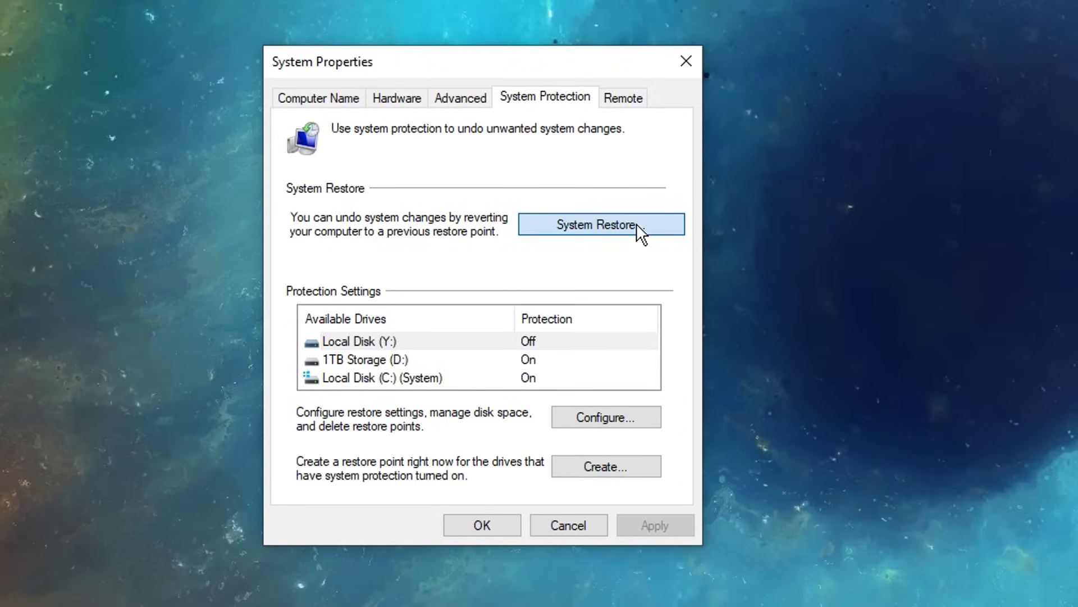
Open System Restore and view the restore points list, including the Windows 10 Optimization point.
{"action": "left_click", "coordinate": [636, 224]}
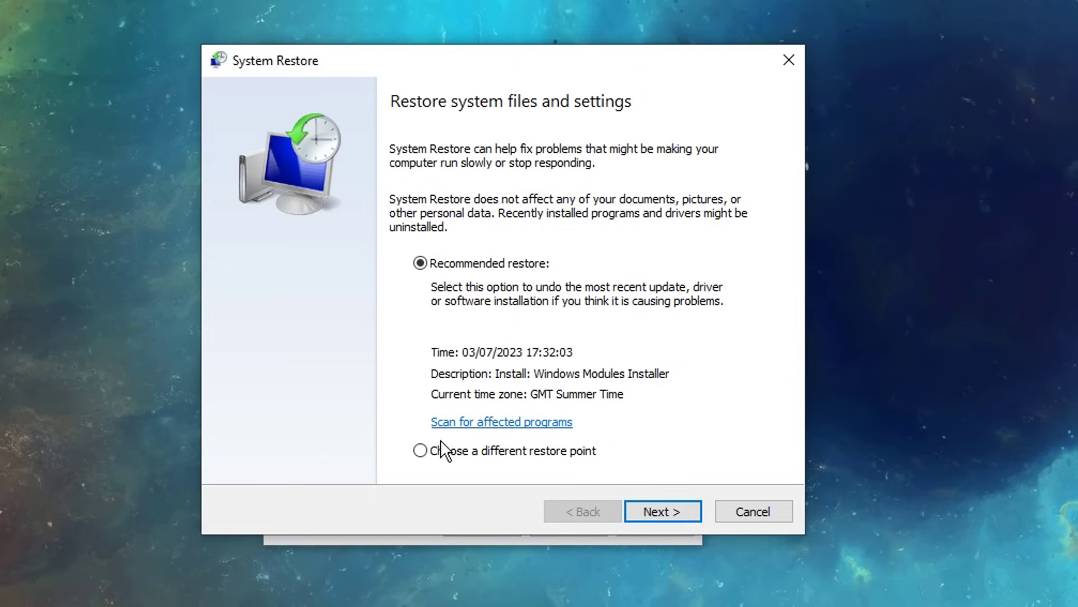
{"action": "left_click", "coordinate": [662, 510]}
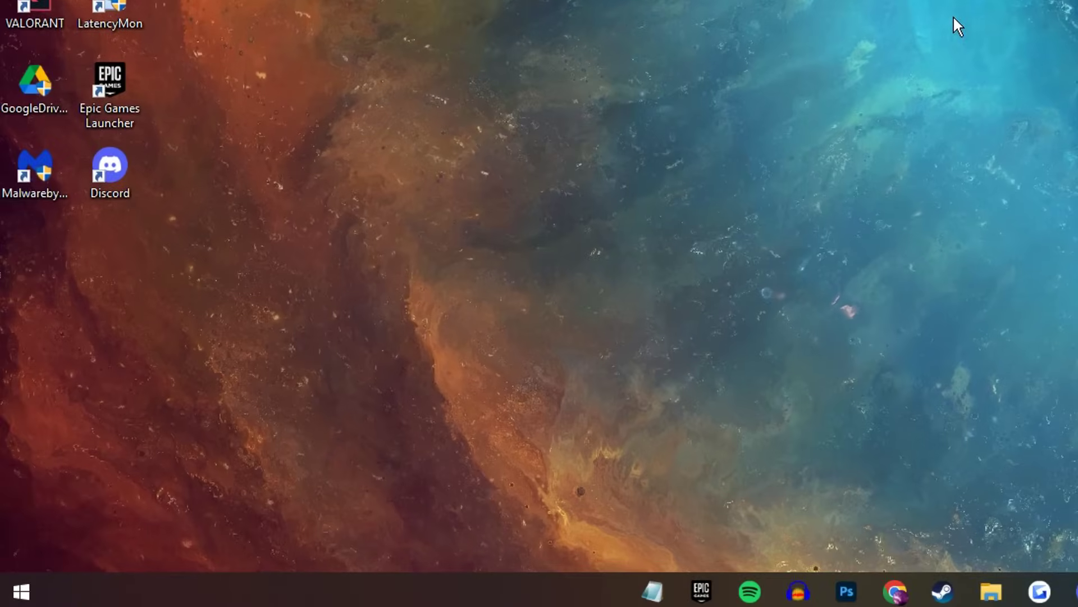
In Device Manager's System devices, disable the High precision event timer and confirm.
{"action": "right_click", "coordinate": [29, 598]}
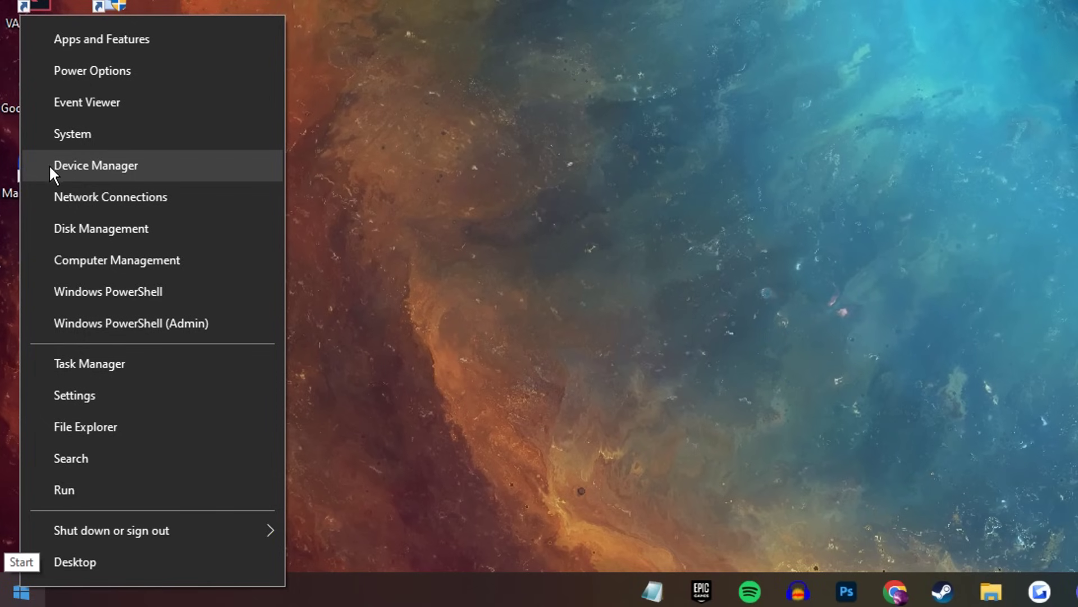
{"action": "left_click", "coordinate": [191, 167]}
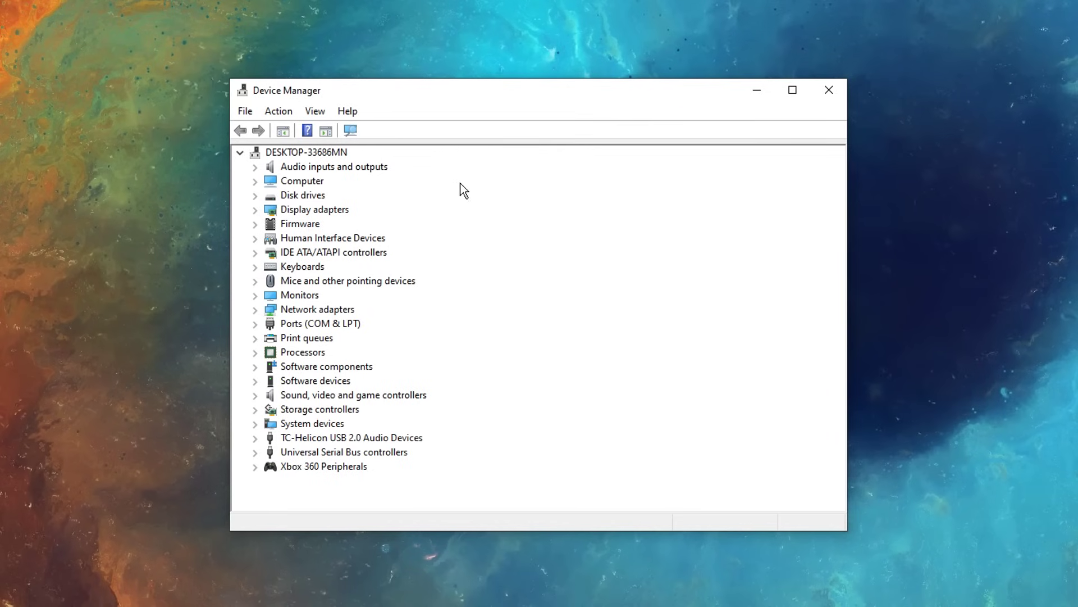
{"action": "left_click", "coordinate": [291, 426]}
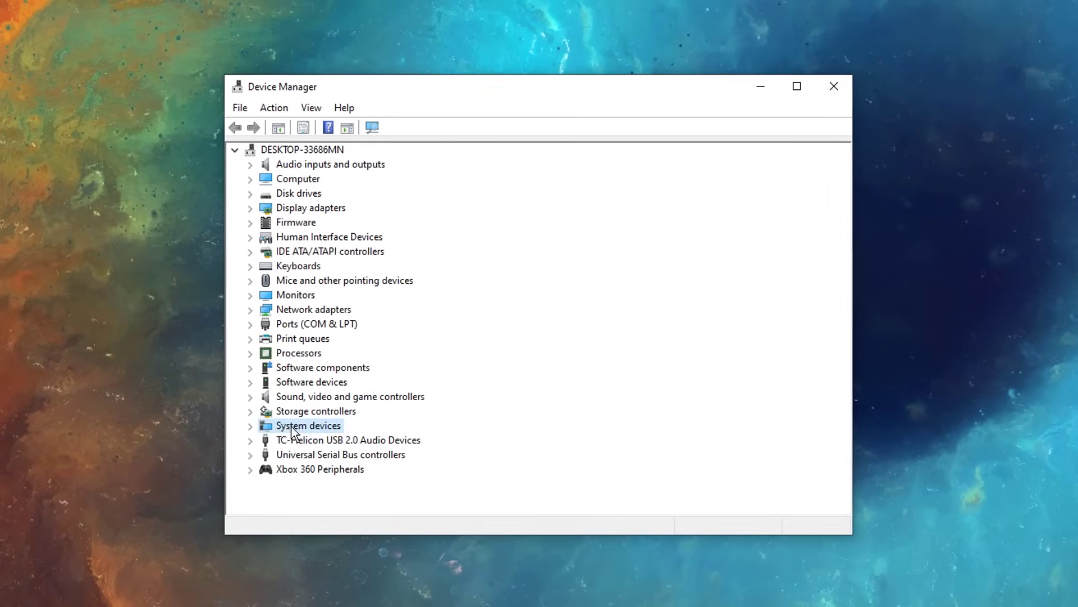
{"action": "double_click", "coordinate": [292, 426]}
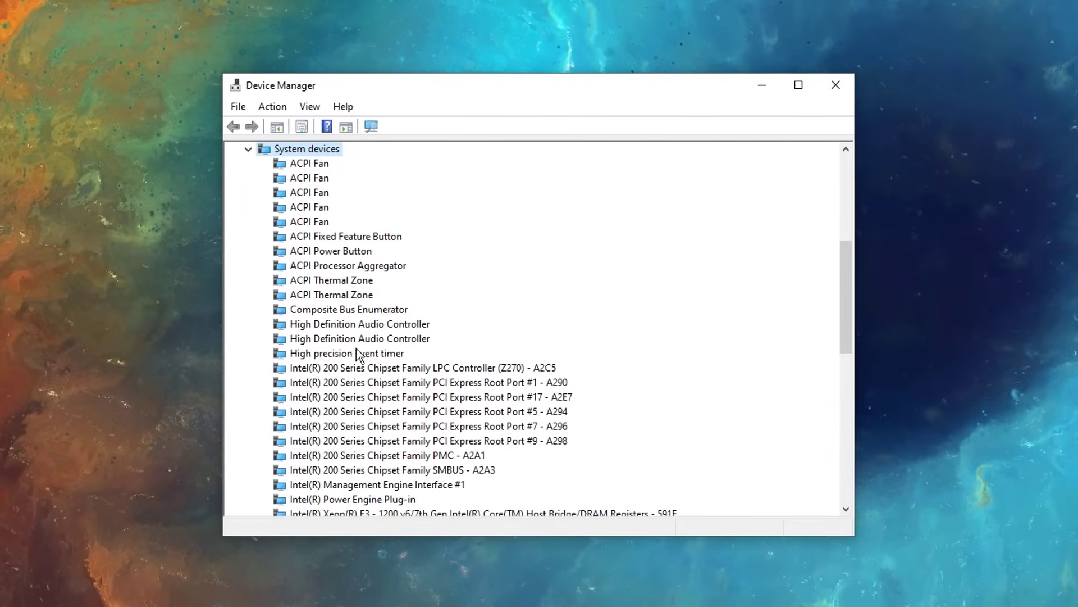
{"action": "scroll", "coordinate": [359, 238], "scroll_direction": "down", "scroll_amount": 2}
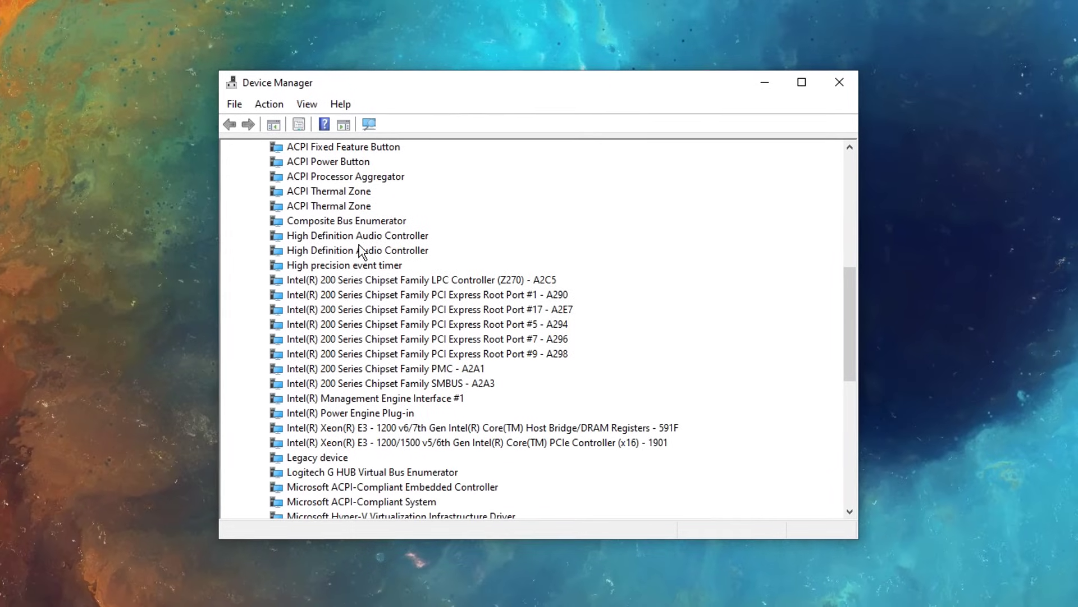
{"action": "left_click", "coordinate": [305, 266]}
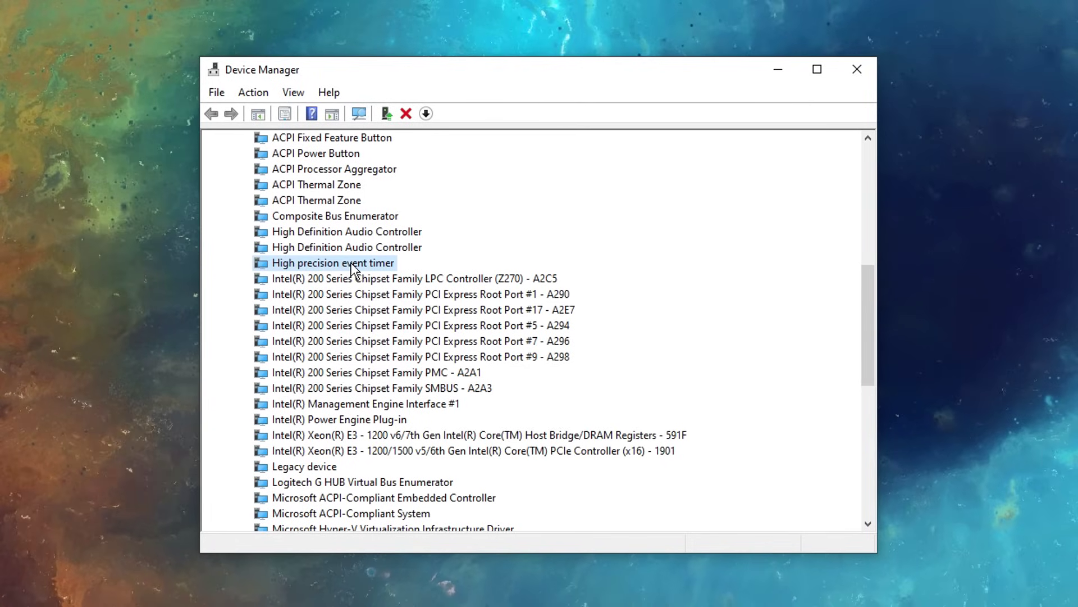
{"action": "right_click", "coordinate": [351, 262]}
{"action": "left_click", "coordinate": [406, 294]}
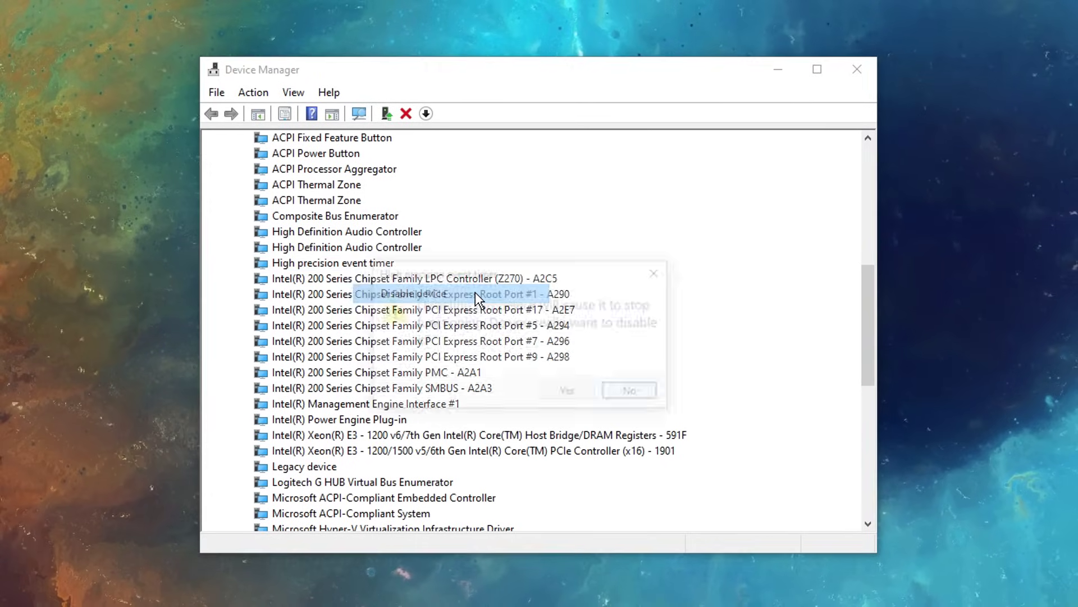
{"action": "left_click", "coordinate": [574, 399]}
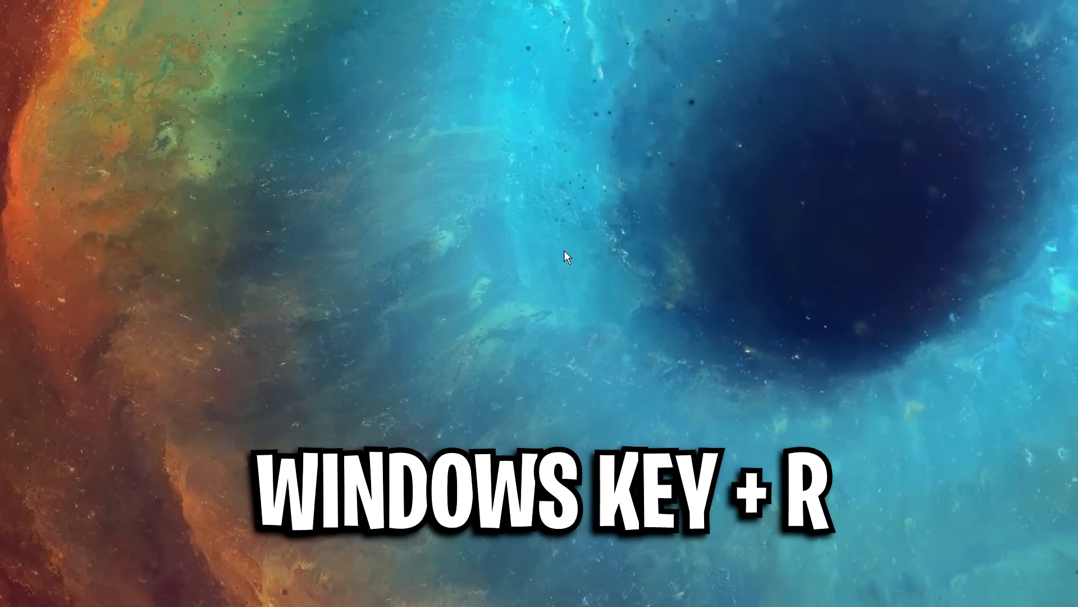
Run 'temp' and delete everything in C:\Windows\Temp, leaving four in-use items.
{"action": "key", "text": "super+r"}
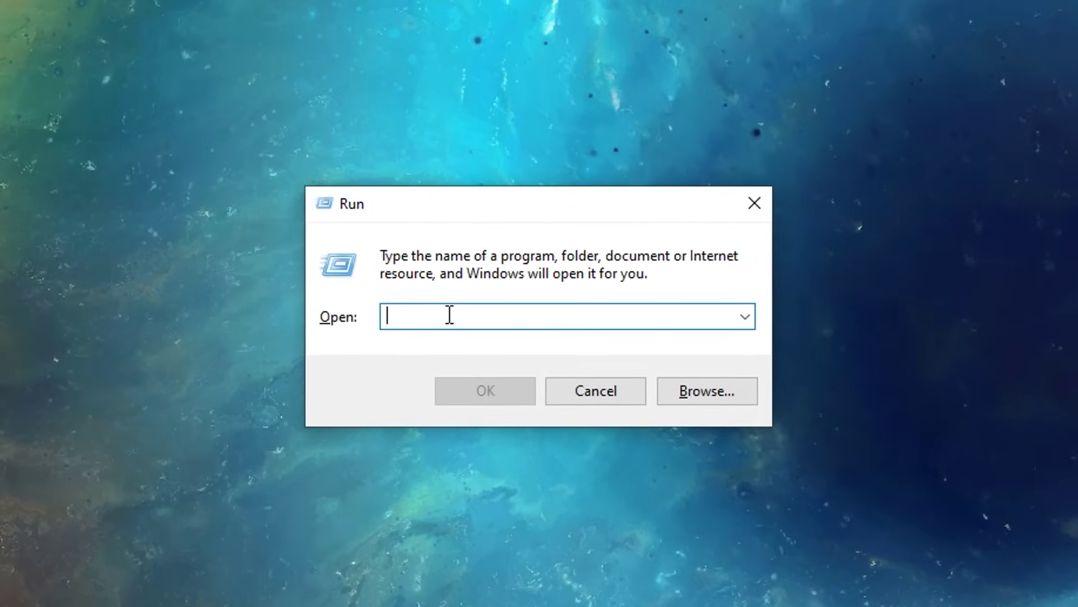
{"action": "type", "text": "temp"}
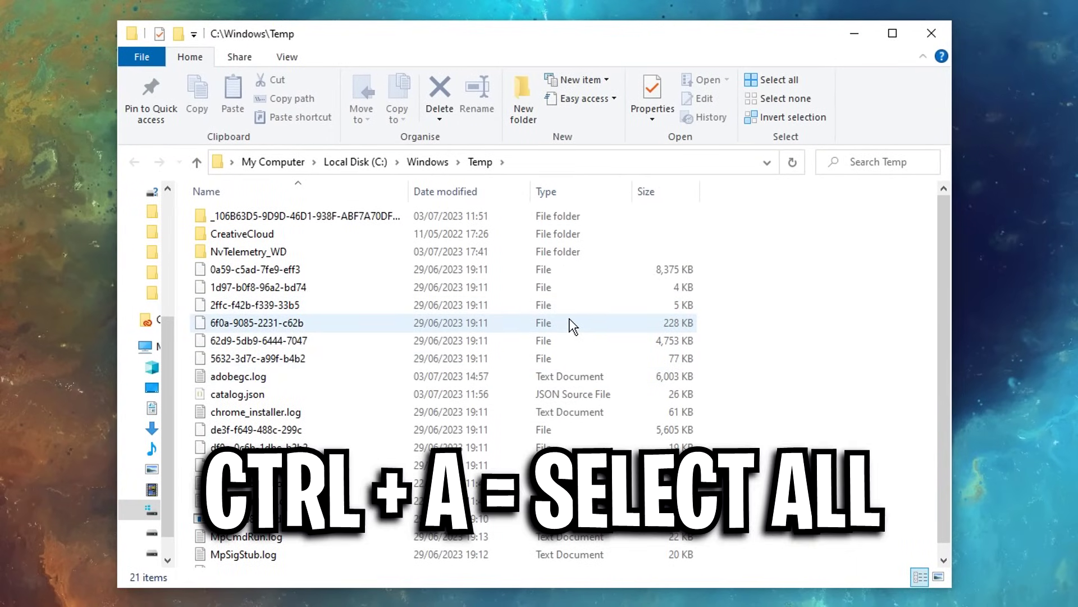
{"action": "key", "text": "ctrl+a"}
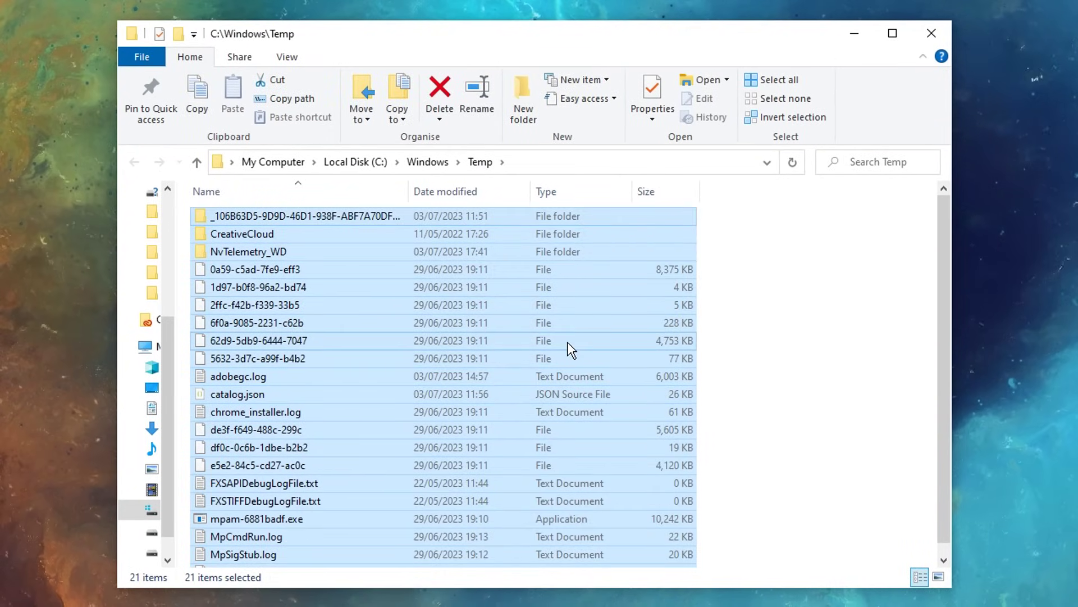
{"action": "key", "text": "Delete"}
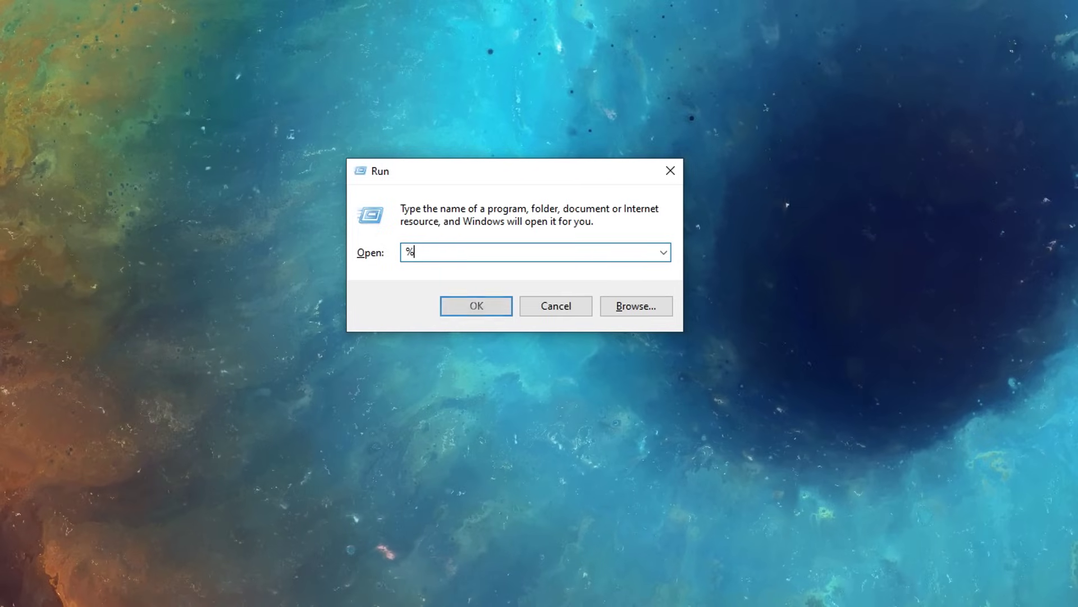
Open the user %temp folder and delete all 86 items in it.
{"action": "type", "text": "%tem"}
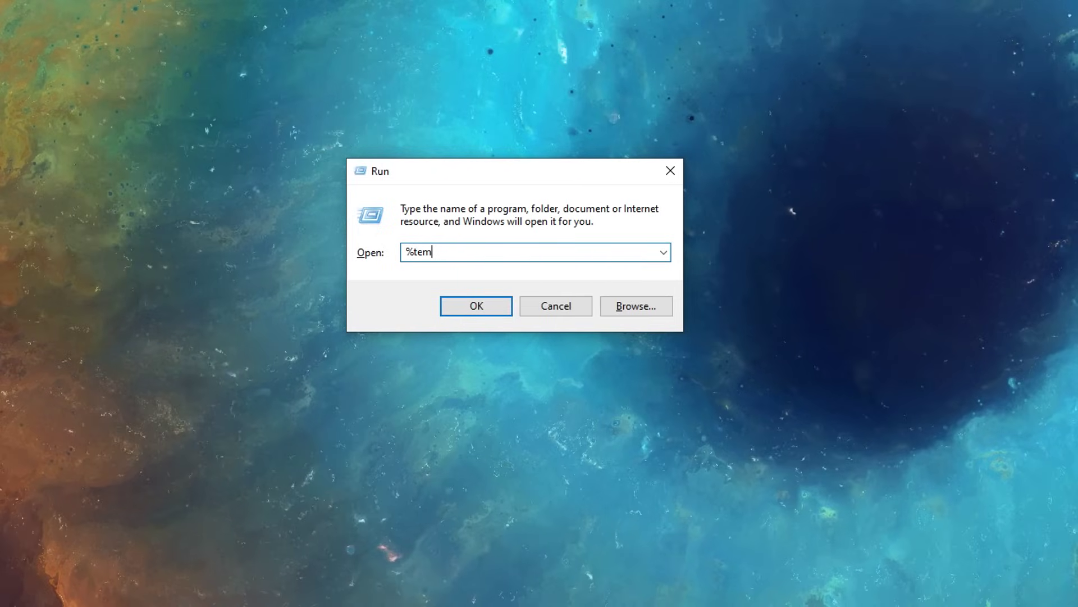
{"action": "type", "text": "p%"}
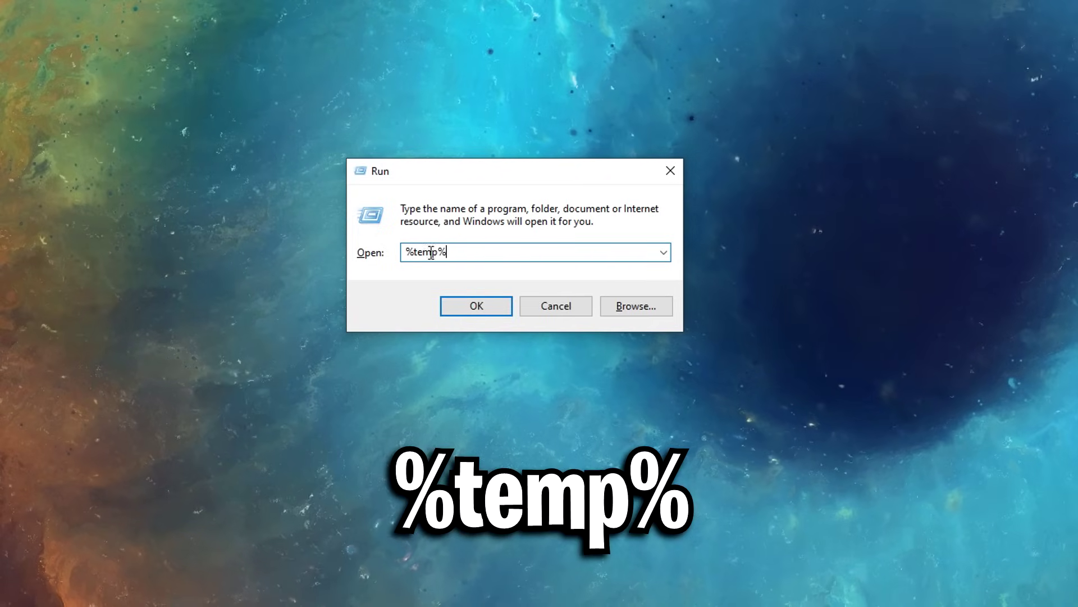
{"action": "left_click", "coordinate": [482, 306]}
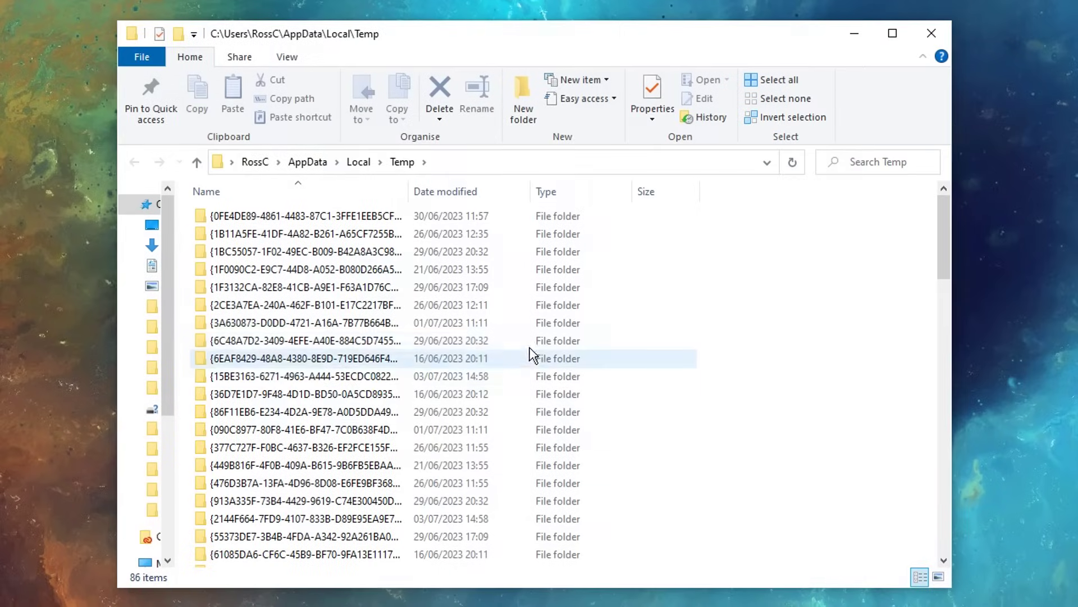
{"action": "key", "text": "ctrl+a"}
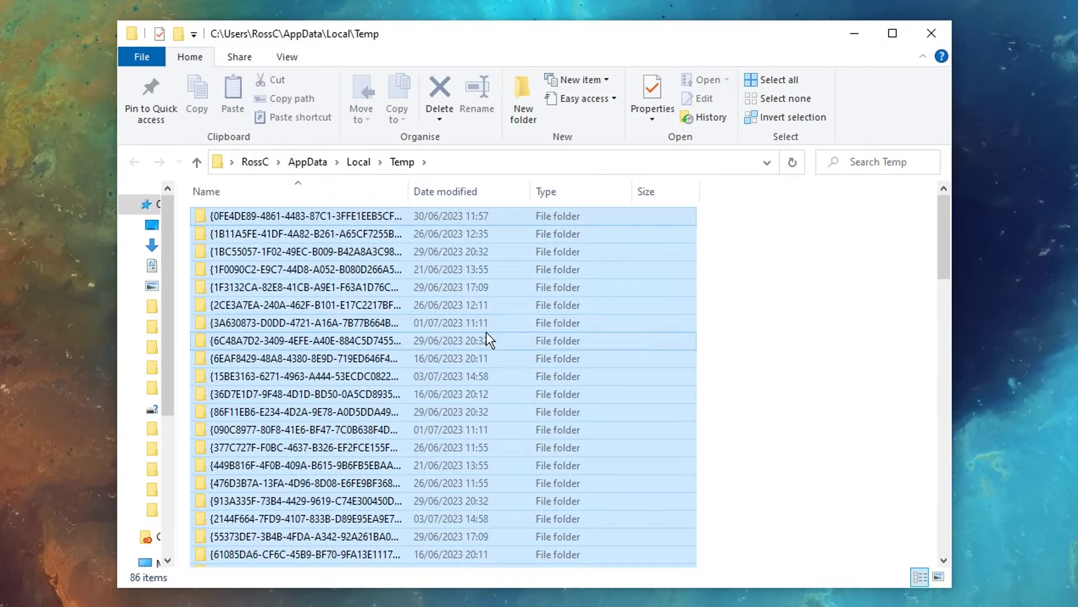
{"action": "key", "text": "Delete"}
{"action": "key", "text": "Return"}
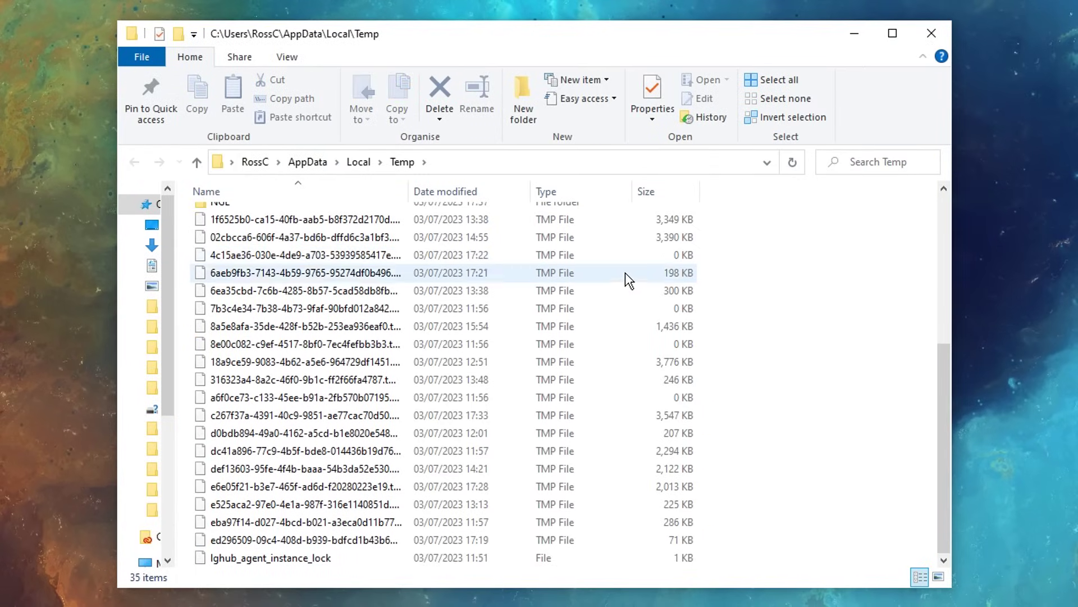
{"action": "left_click", "coordinate": [931, 35]}
Move the 222 Prefetch files to the Recycle Bin, skipping all in-use files.
{"action": "key", "text": "super+r"}
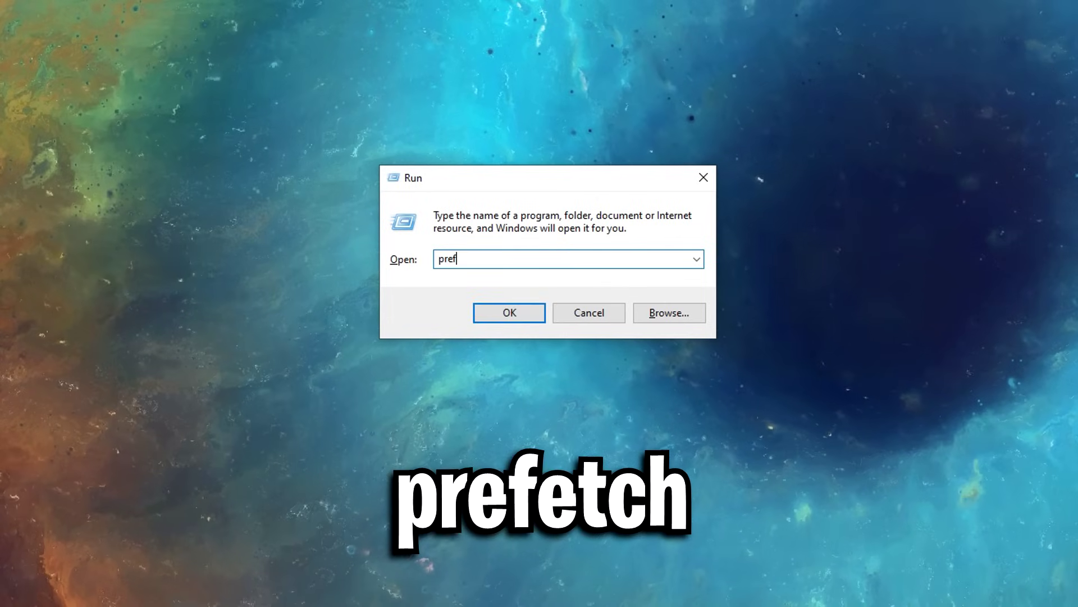
{"action": "left_click", "coordinate": [505, 309]}
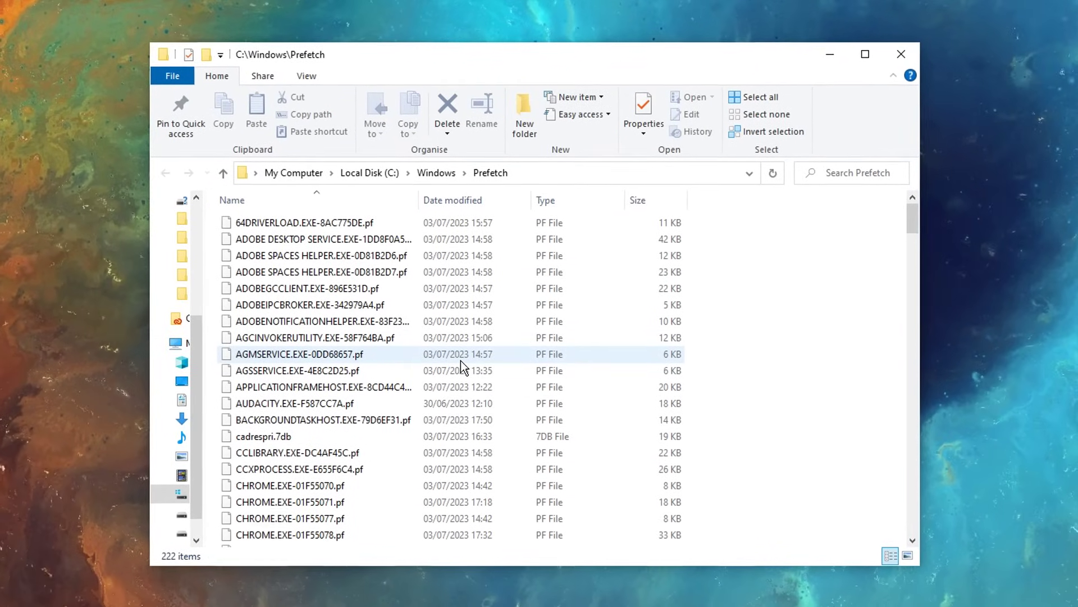
{"action": "key", "text": "ctrl+a"}
{"action": "key", "text": "Delete"}
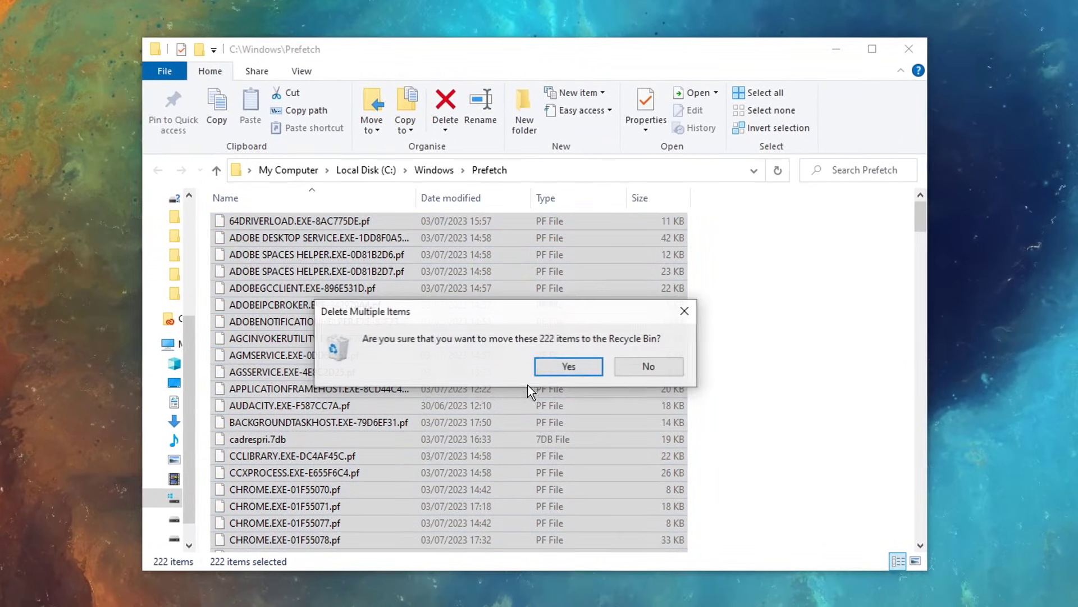
{"action": "left_click", "coordinate": [529, 367]}
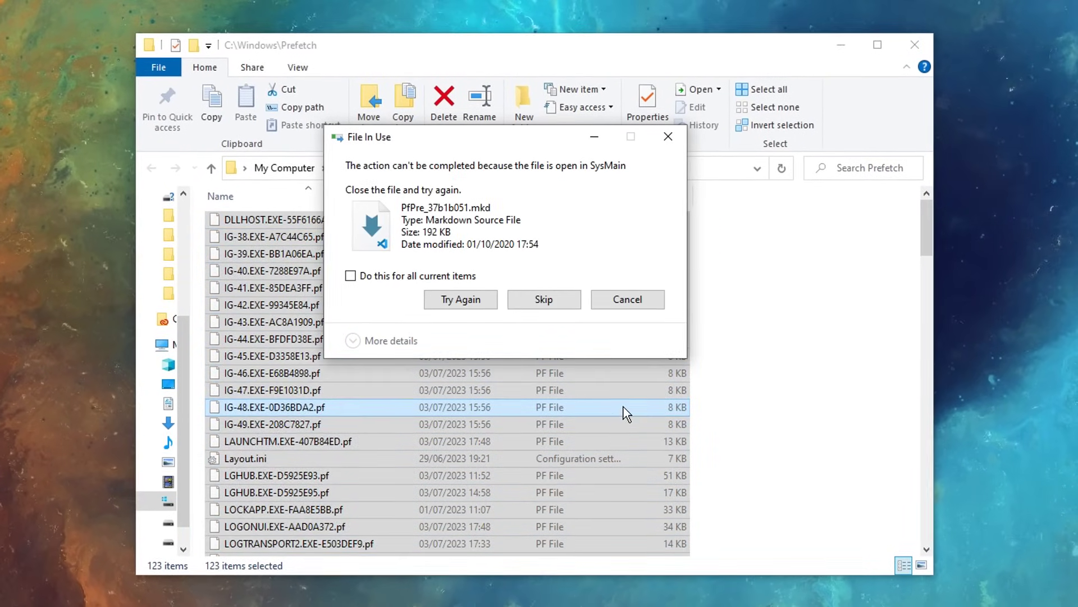
{"action": "left_click", "coordinate": [427, 278]}
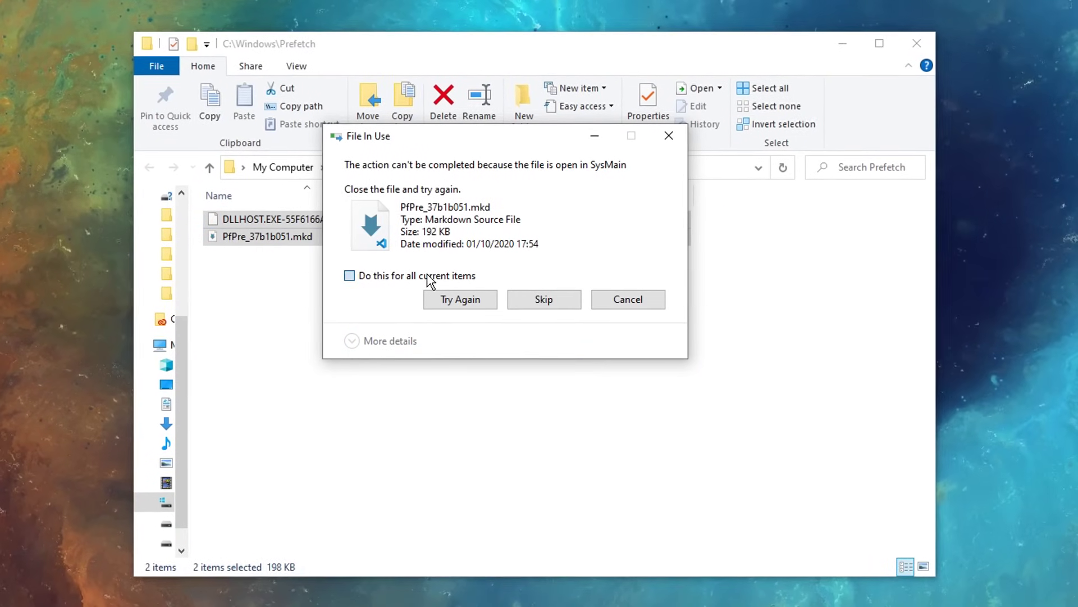
{"action": "left_click", "coordinate": [541, 302]}
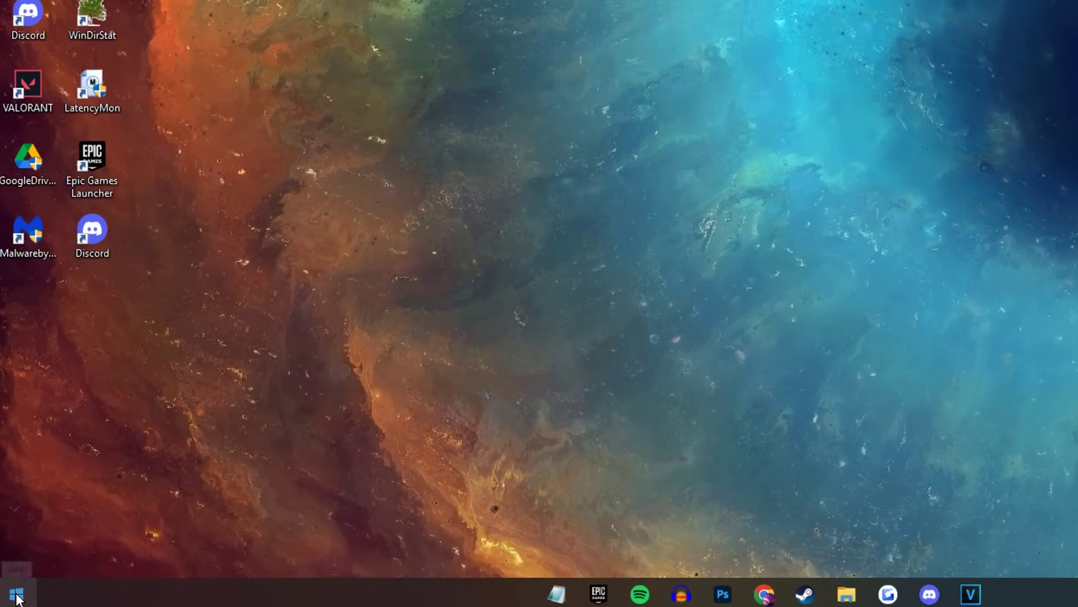
{"action": "right_click", "coordinate": [17, 595]}
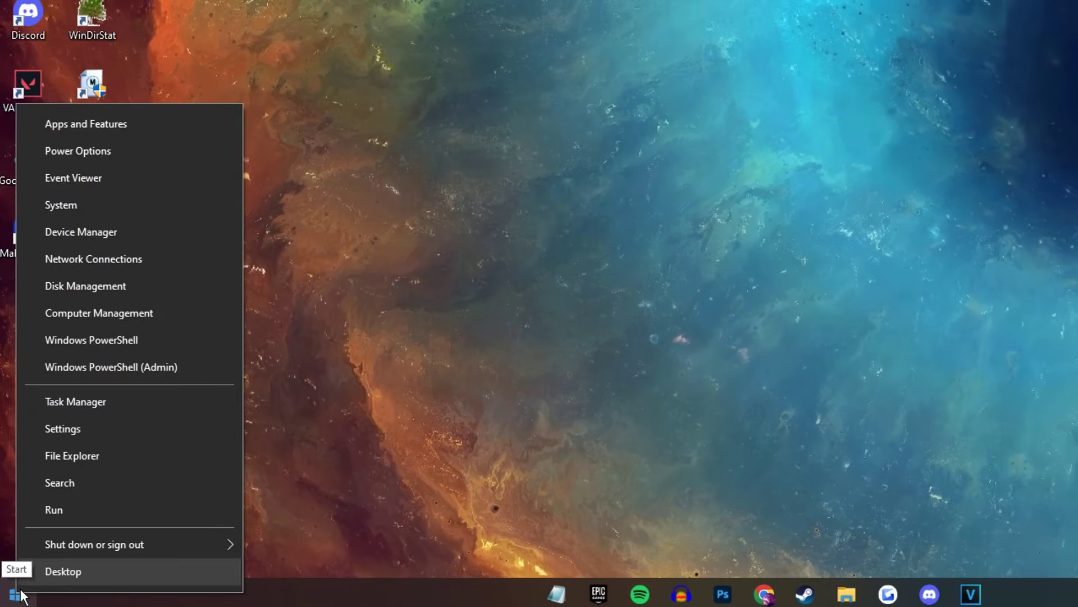
Reach Control Panel Power Options through Settings > System > Power & sleep > Additional power settings.
{"action": "left_click", "coordinate": [63, 432]}
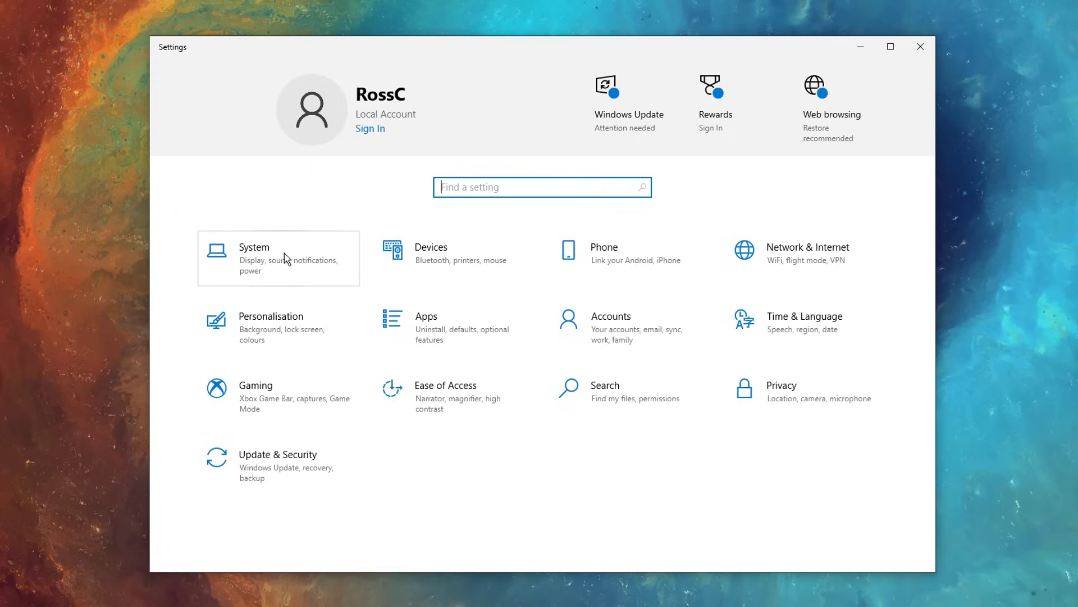
{"action": "left_click", "coordinate": [291, 270]}
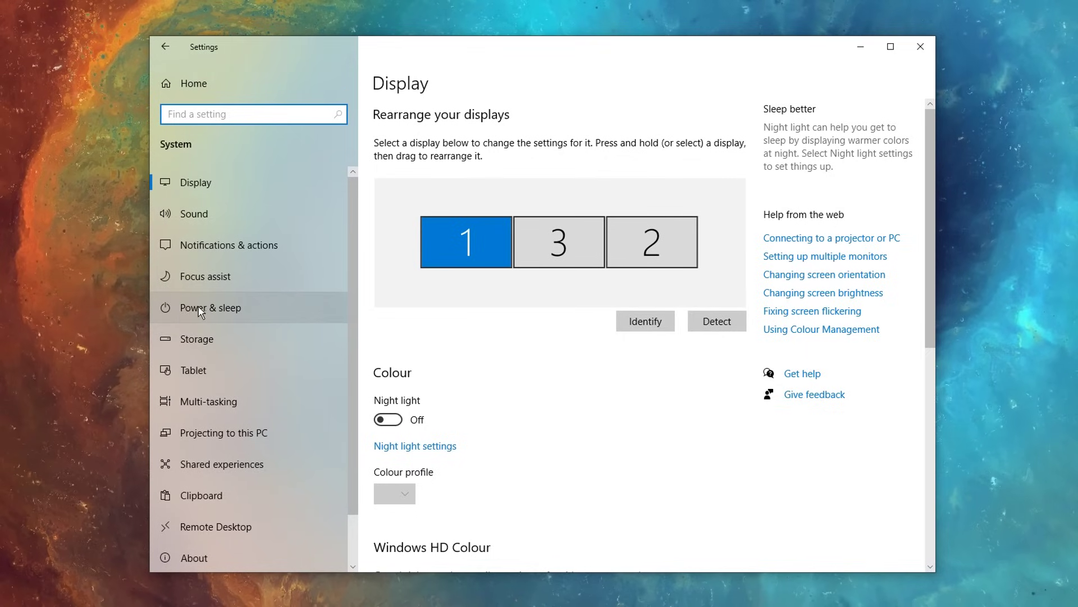
{"action": "left_click", "coordinate": [264, 308]}
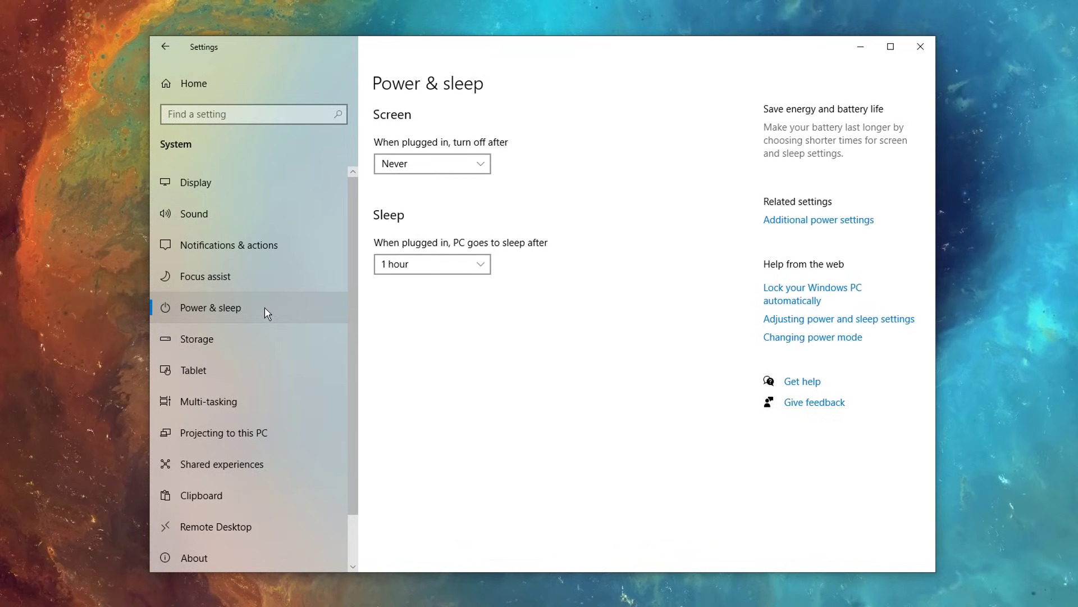
{"action": "left_click", "coordinate": [839, 221]}
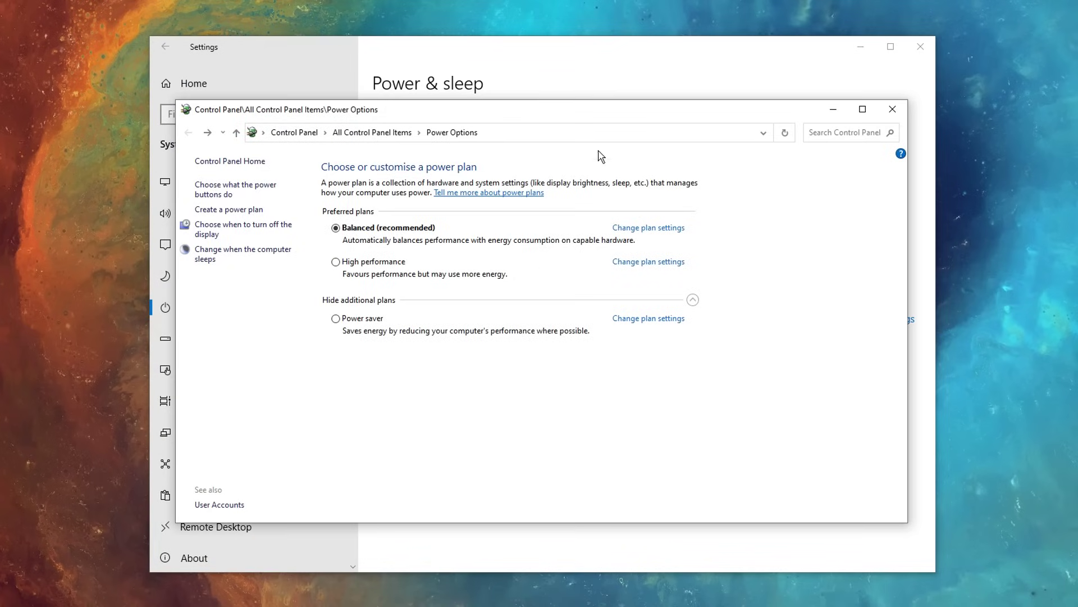
Untick 'Turn on fast start-up' in the power button shut-down settings.
{"action": "left_click", "coordinate": [219, 194]}
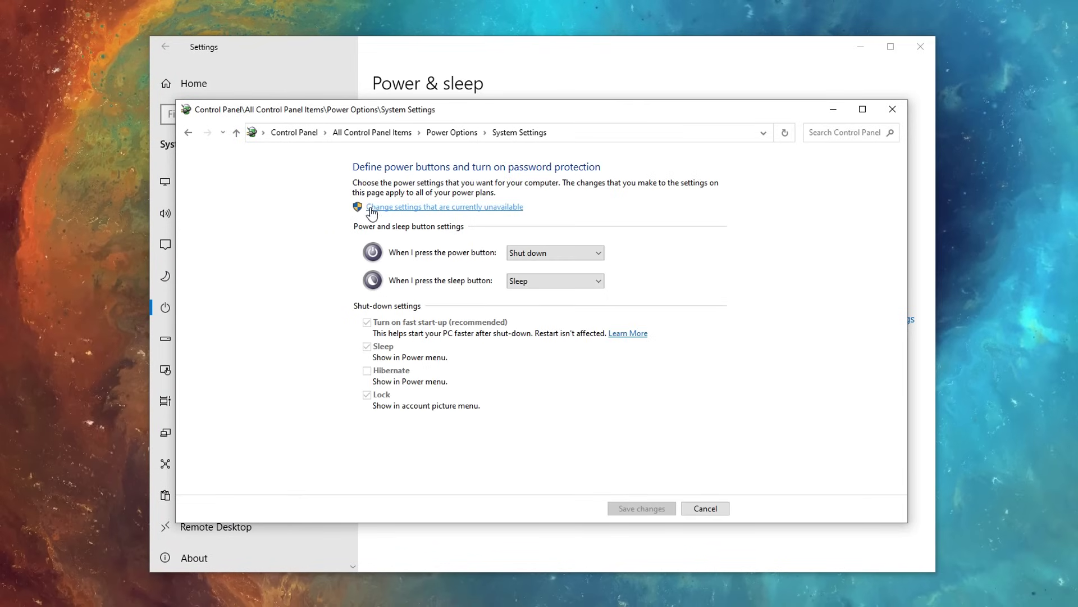
{"action": "left_click", "coordinate": [481, 208]}
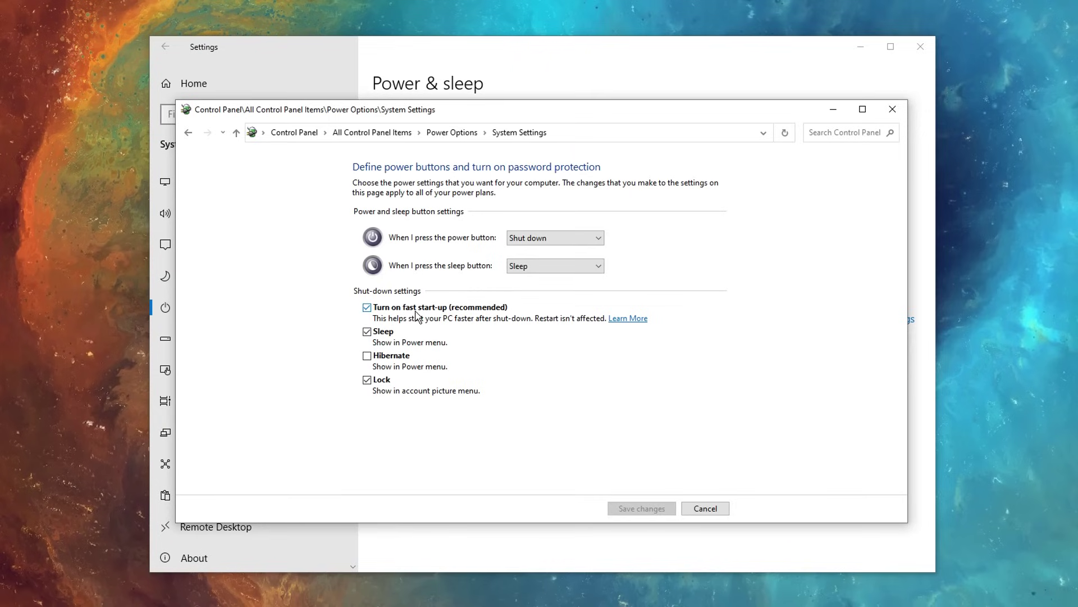
{"action": "left_click", "coordinate": [367, 307]}
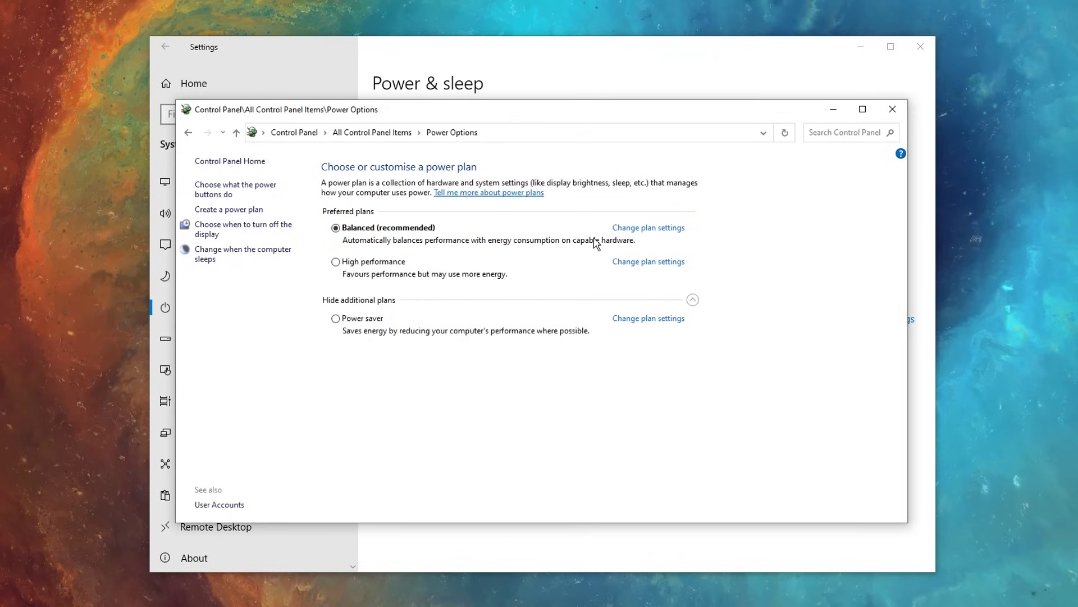
Make High performance the active plan and check its PCI Express Link State Power Management.
{"action": "left_click", "coordinate": [362, 269]}
{"action": "left_click", "coordinate": [678, 270]}
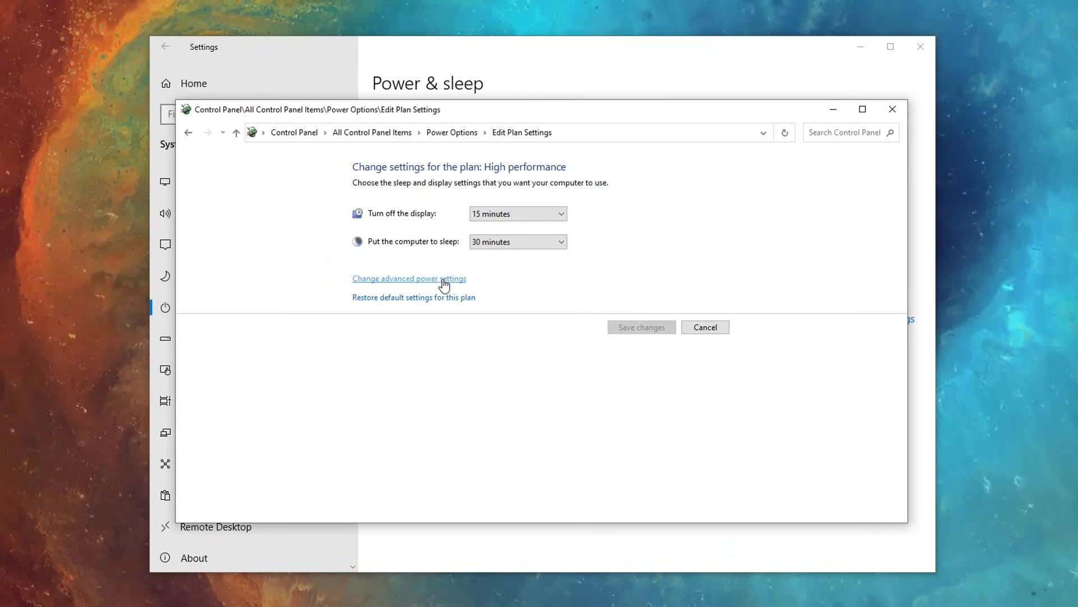
{"action": "left_click", "coordinate": [453, 281]}
{"action": "left_click_drag", "start_coordinate": [210, 116], "coordinate": [618, 150]}
{"action": "scroll", "coordinate": [660, 365], "scroll_direction": "down", "scroll_amount": 1}
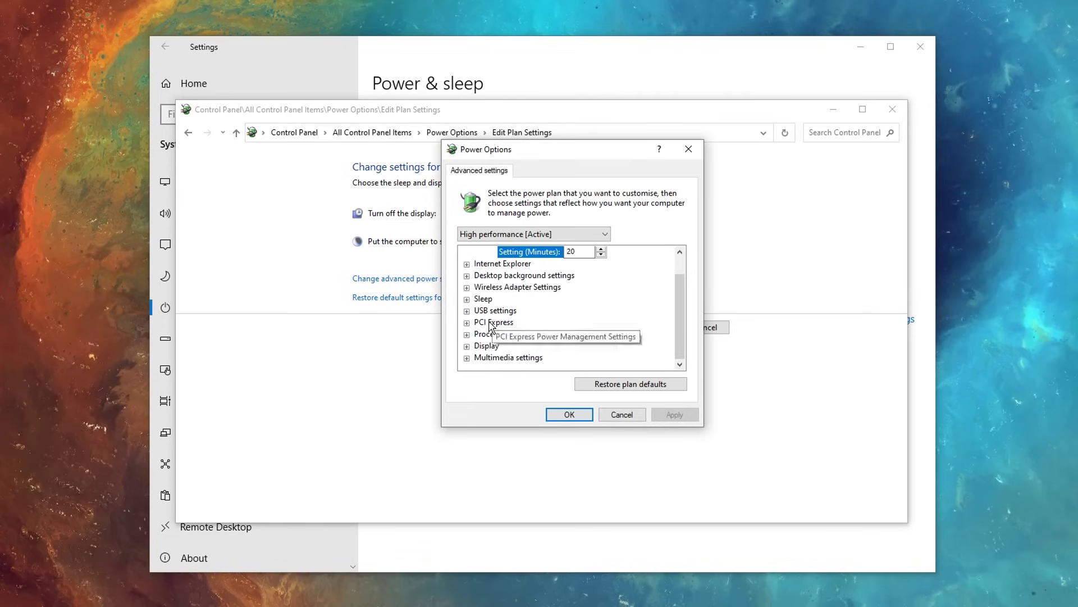
{"action": "left_click", "coordinate": [466, 323]}
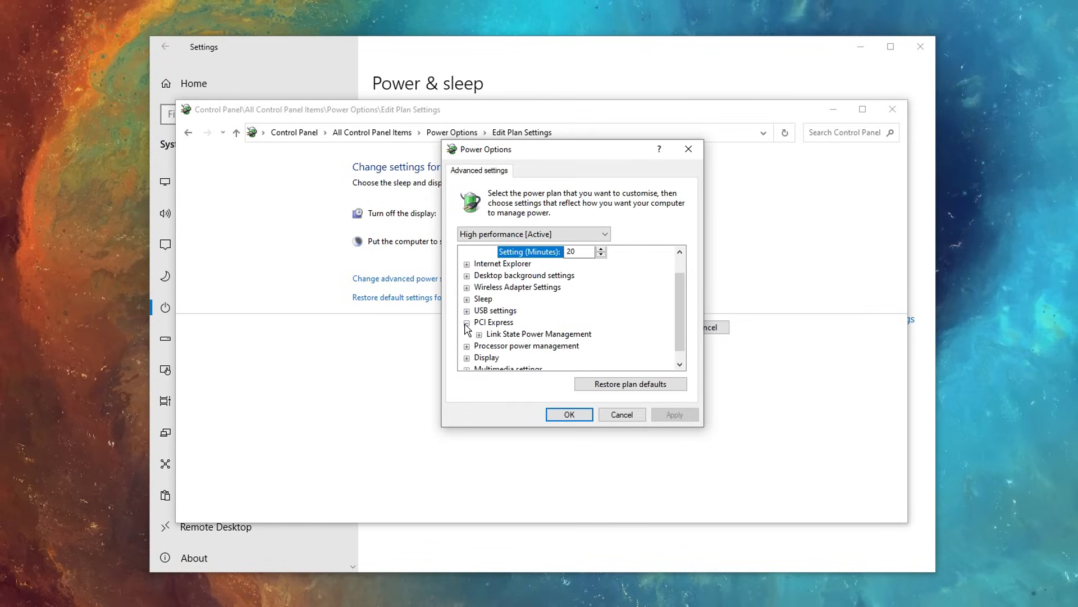
{"action": "left_click", "coordinate": [480, 335]}
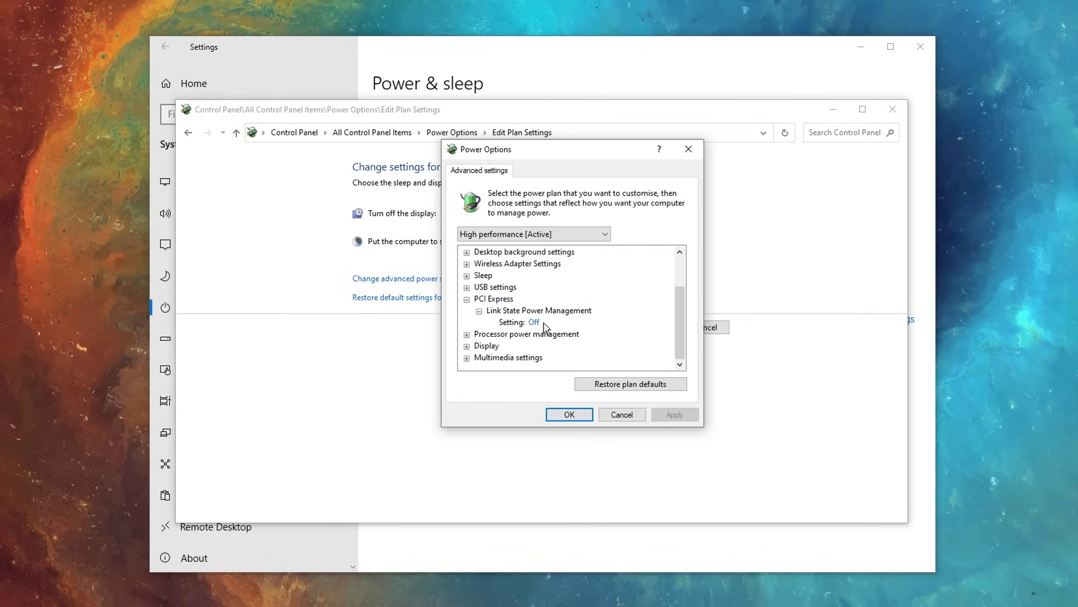
Review minimum/maximum processor state and system cooling policy, then confirm the advanced settings.
{"action": "left_click", "coordinate": [466, 334]}
{"action": "left_click", "coordinate": [480, 311]}
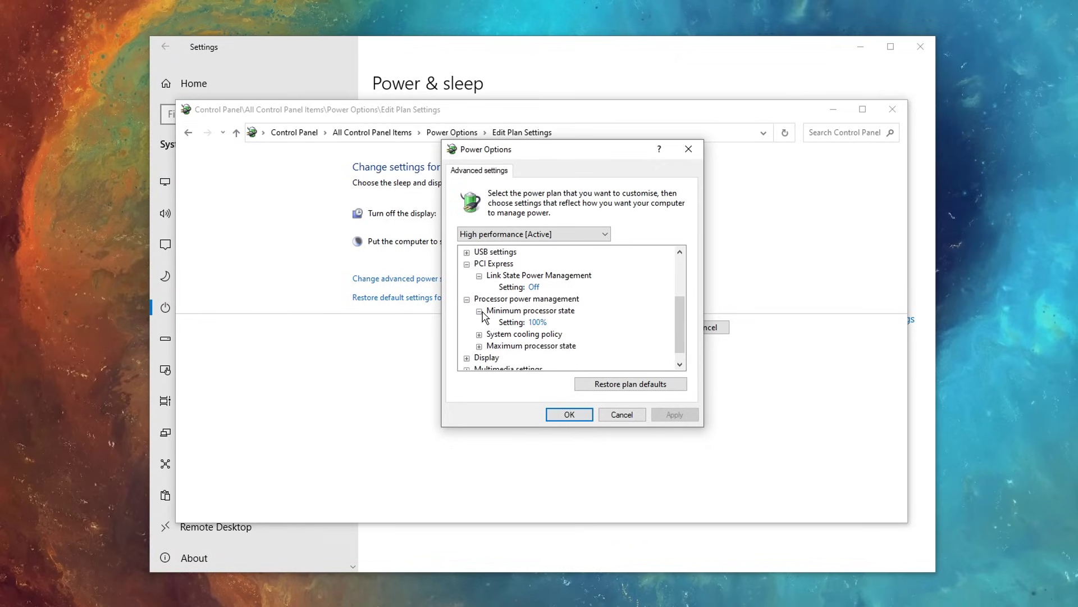
{"action": "left_click", "coordinate": [503, 337]}
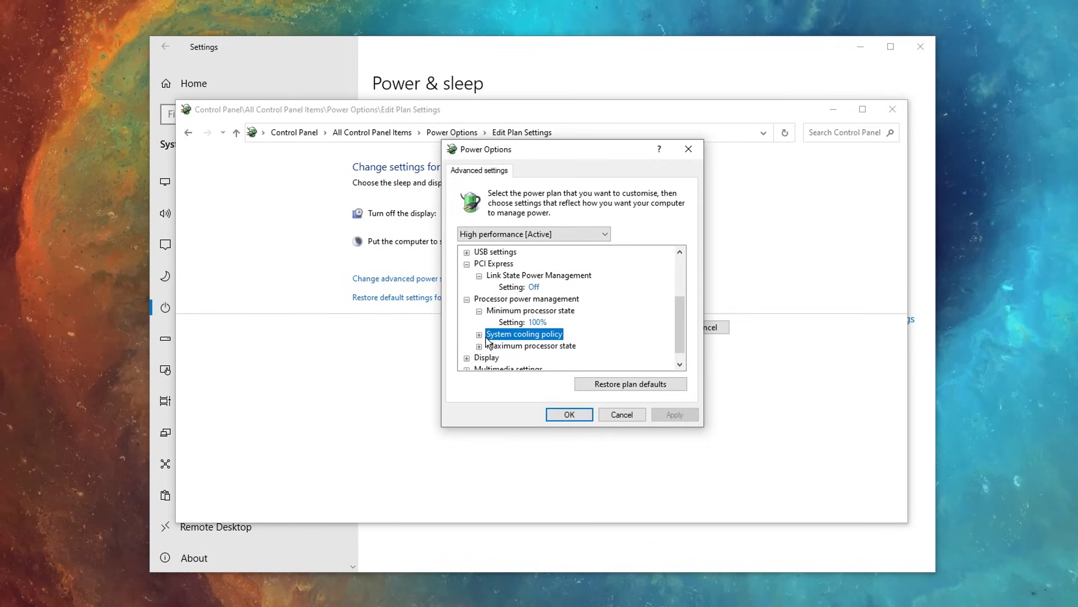
{"action": "left_click", "coordinate": [479, 334]}
{"action": "scroll", "coordinate": [483, 337], "scroll_direction": "down", "scroll_amount": 1}
{"action": "left_click", "coordinate": [479, 334]}
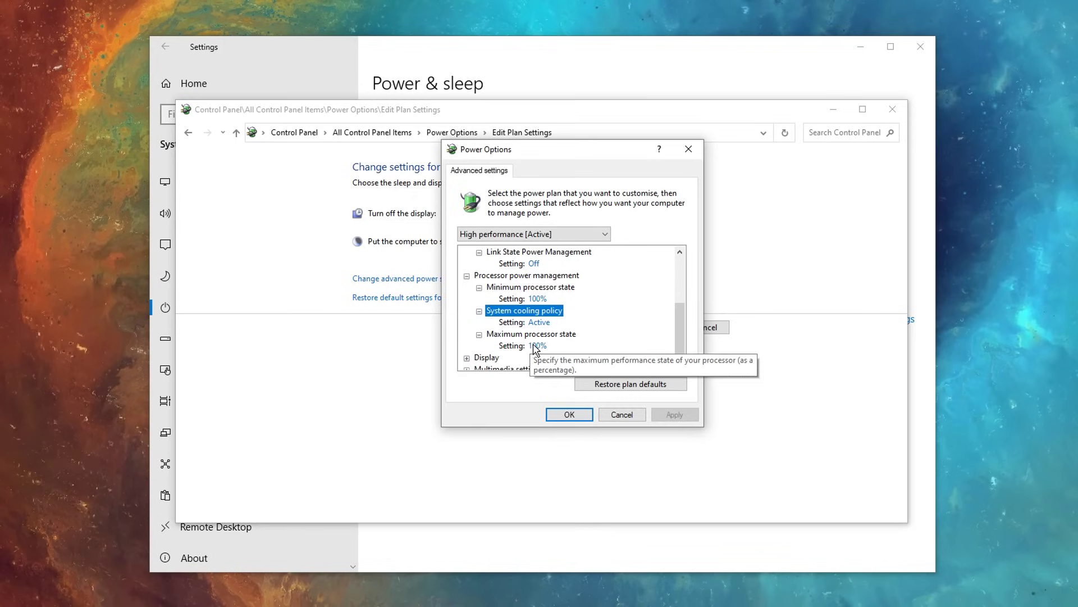
{"action": "scroll", "coordinate": [573, 323], "scroll_direction": "up", "scroll_amount": 1}
{"action": "scroll", "coordinate": [580, 322], "scroll_direction": "up", "scroll_amount": 3}
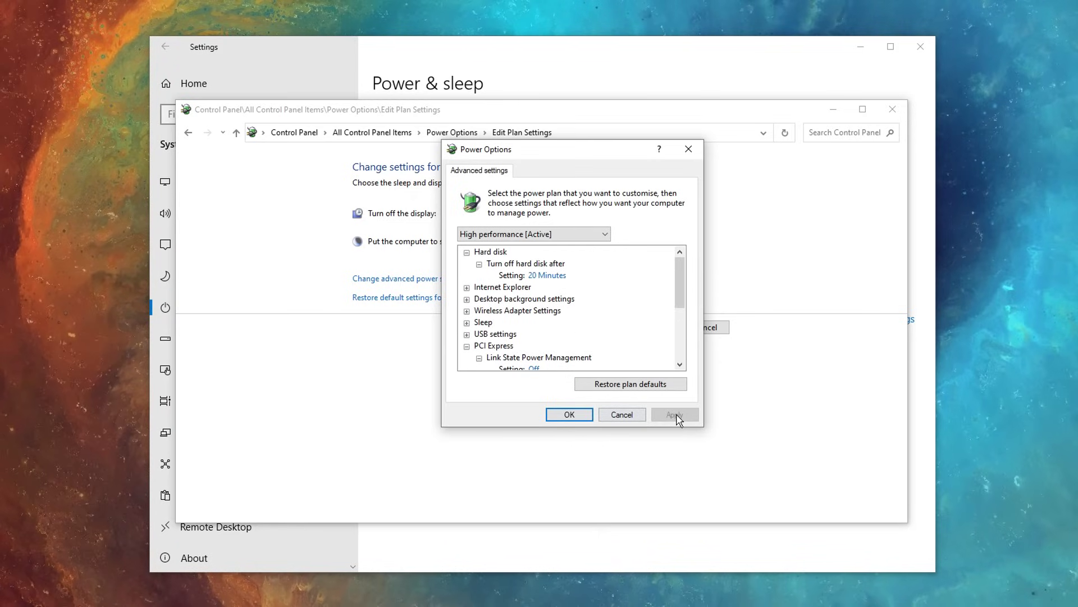
{"action": "left_click", "coordinate": [567, 416]}
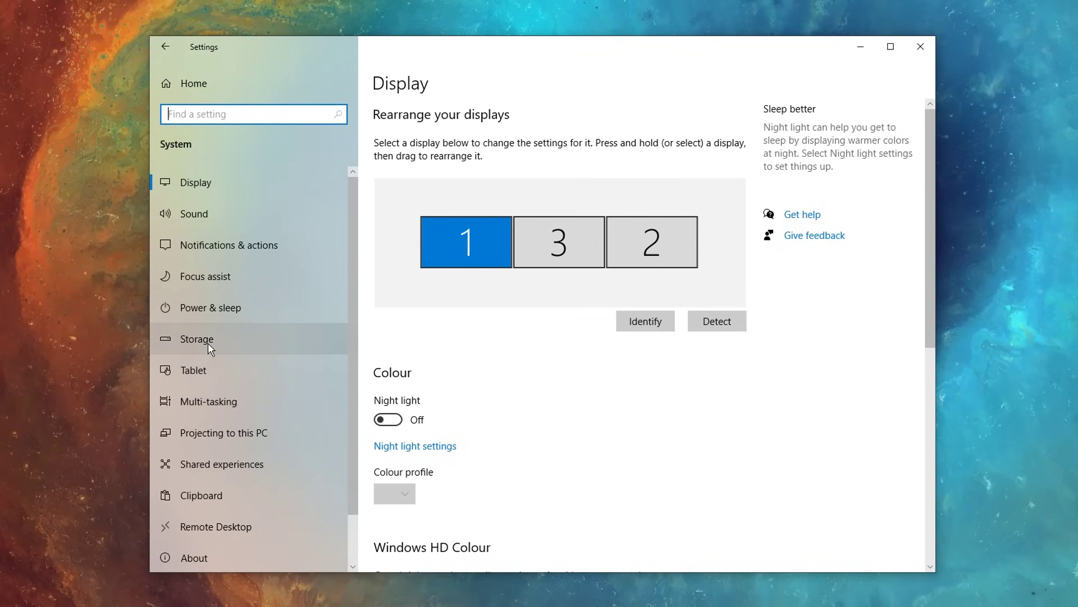
Turn Storage Sense on, set it to run every week, and return to Storage.
{"action": "left_click", "coordinate": [241, 339]}
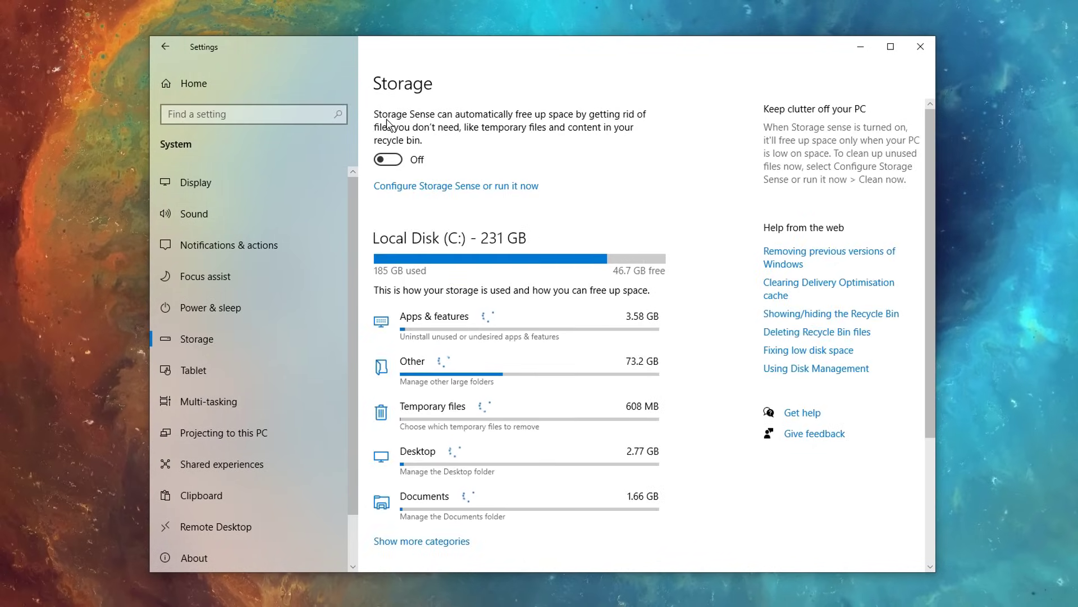
{"action": "left_click", "coordinate": [388, 160]}
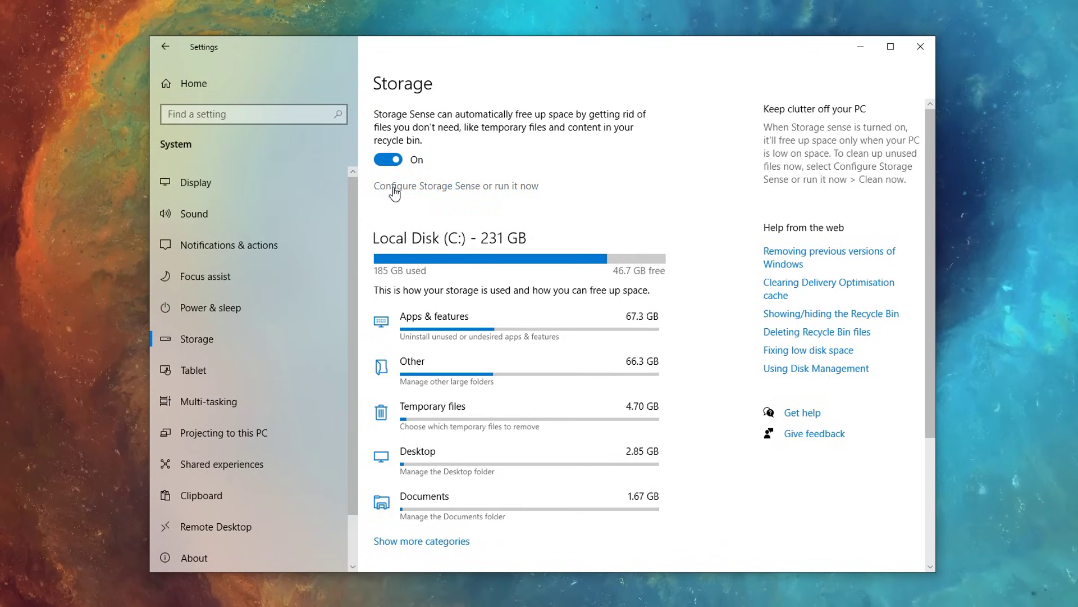
{"action": "left_click", "coordinate": [471, 194]}
{"action": "left_click", "coordinate": [315, 239]}
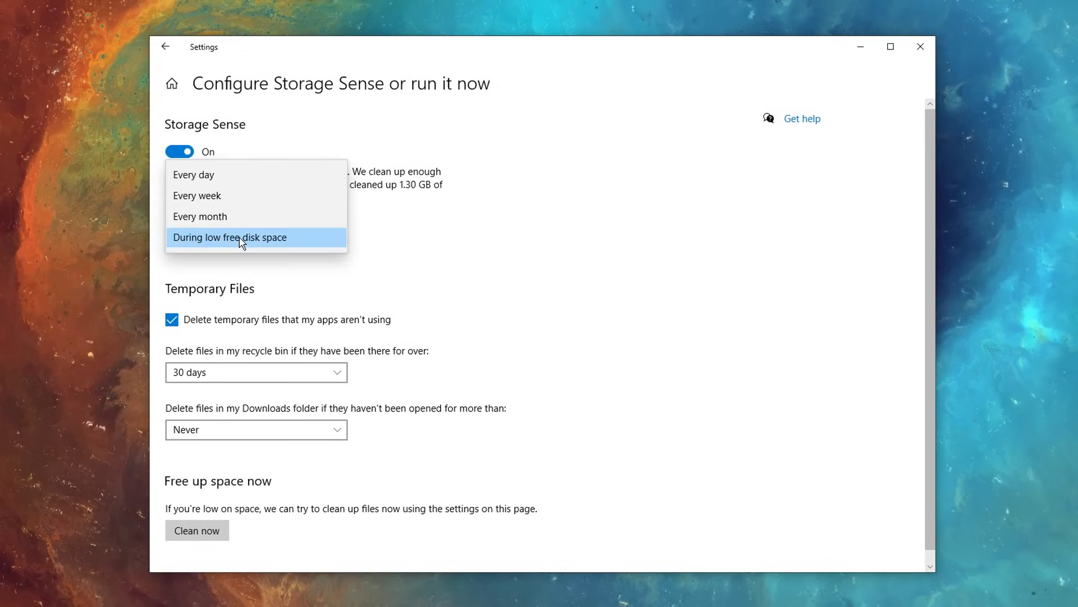
{"action": "left_click", "coordinate": [209, 198]}
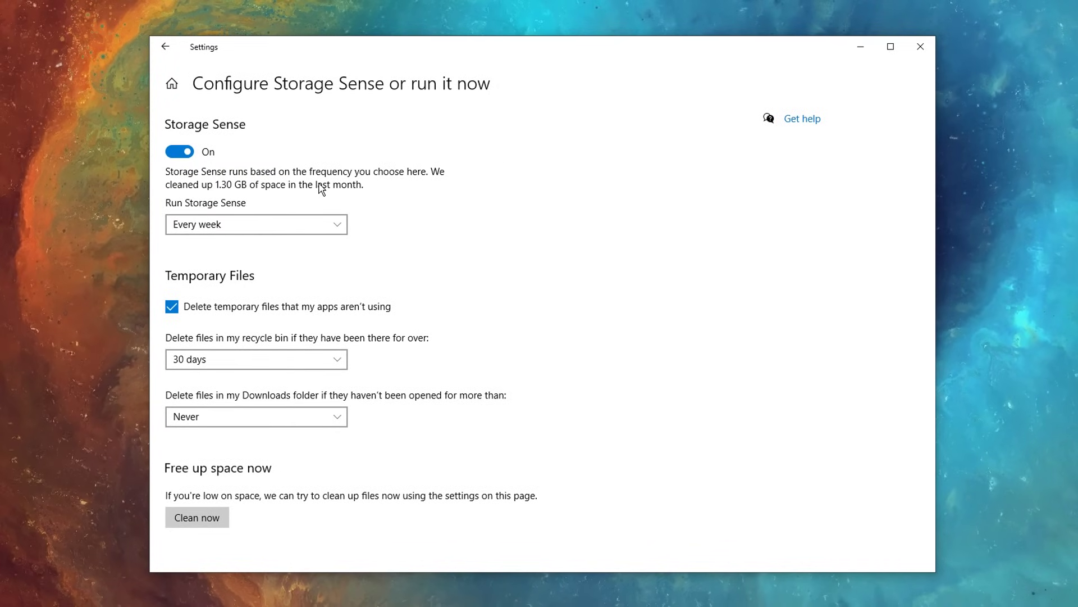
{"action": "left_click", "coordinate": [165, 47]}
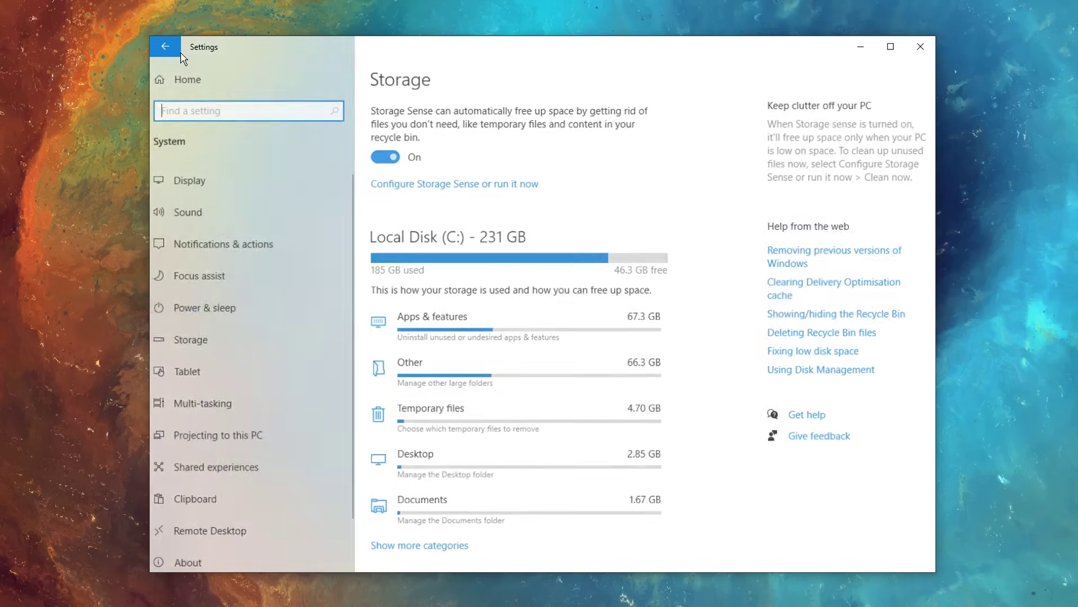
Switch Enable Remote Desktop to Off under System > Remote Desktop and confirm.
{"action": "scroll", "coordinate": [232, 202], "scroll_direction": "down", "scroll_amount": 2}
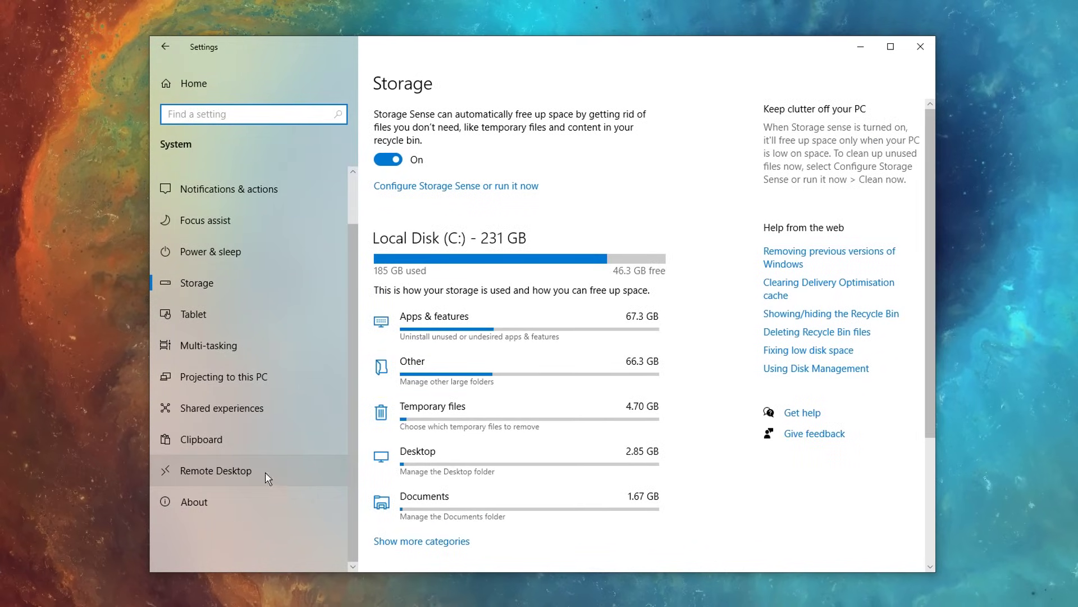
{"action": "left_click", "coordinate": [233, 477]}
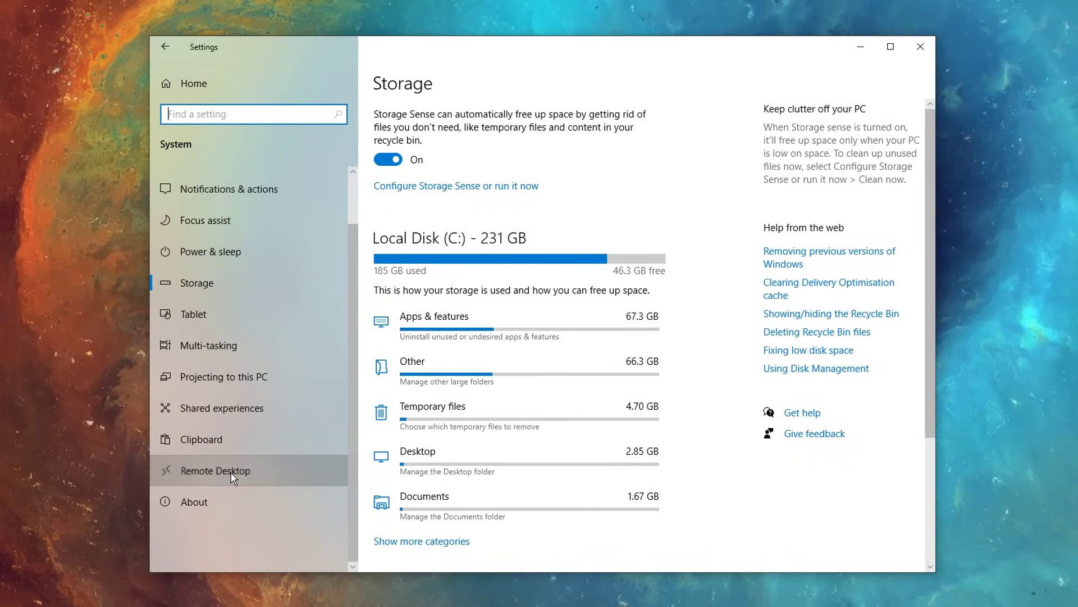
{"action": "left_click", "coordinate": [389, 203]}
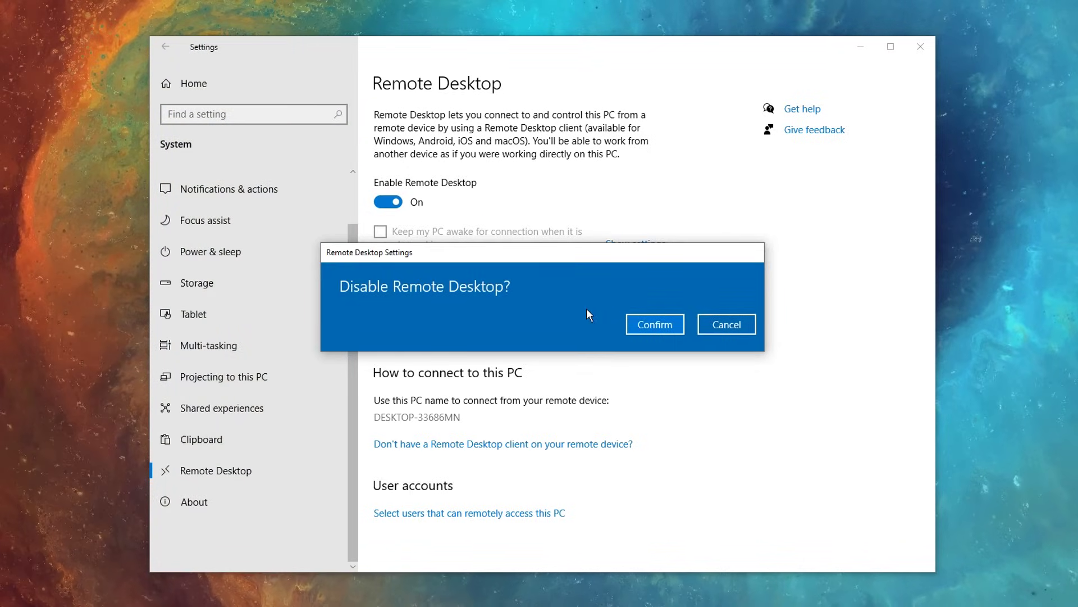
{"action": "left_click", "coordinate": [663, 329]}
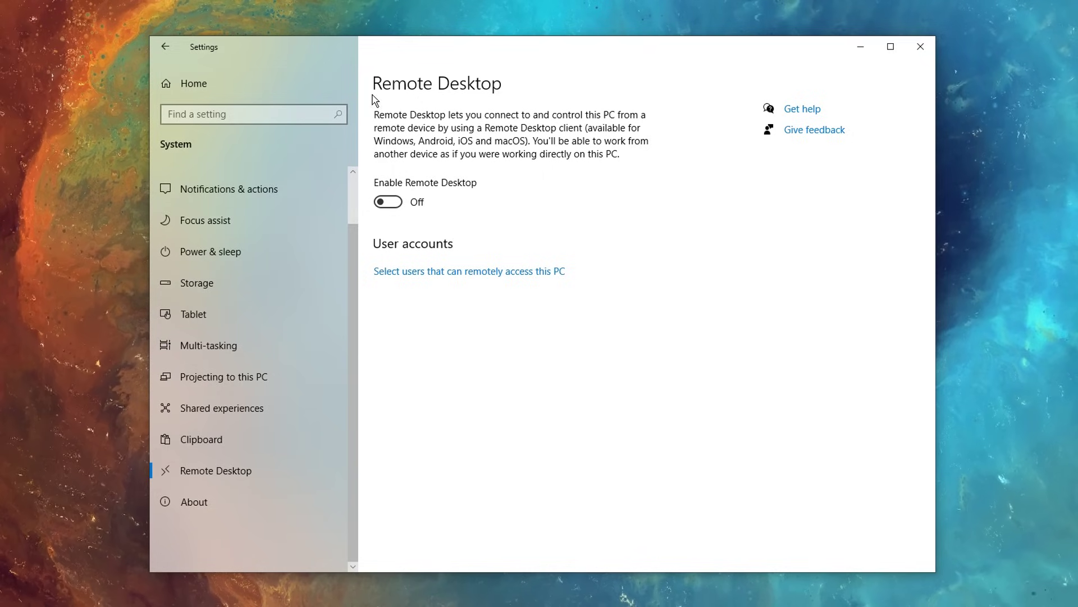
Open Performance Options from About > Advanced system settings.
{"action": "left_click", "coordinate": [189, 508]}
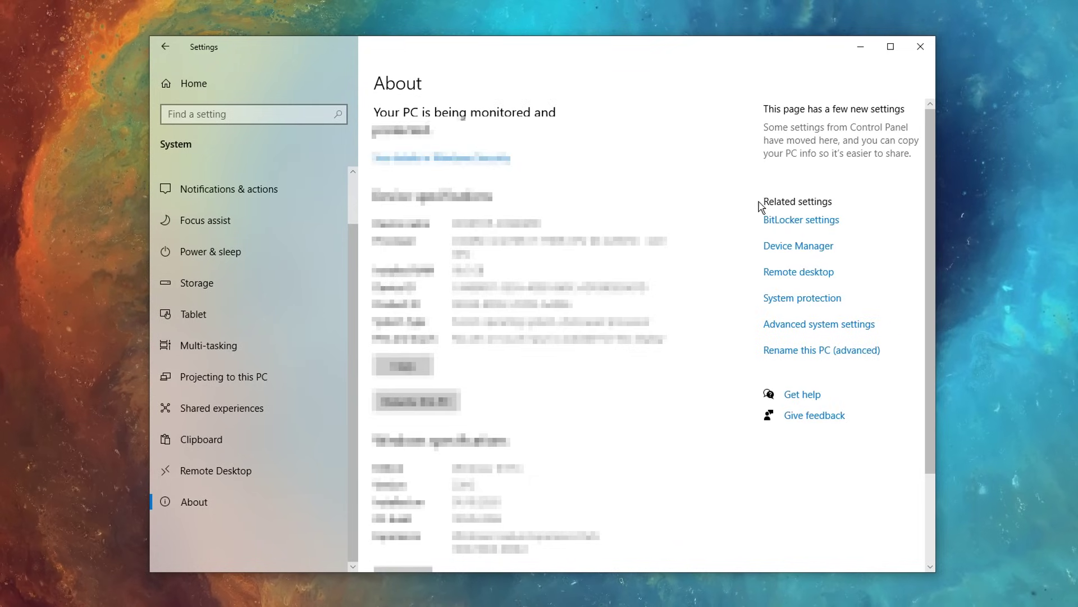
{"action": "left_click", "coordinate": [854, 327]}
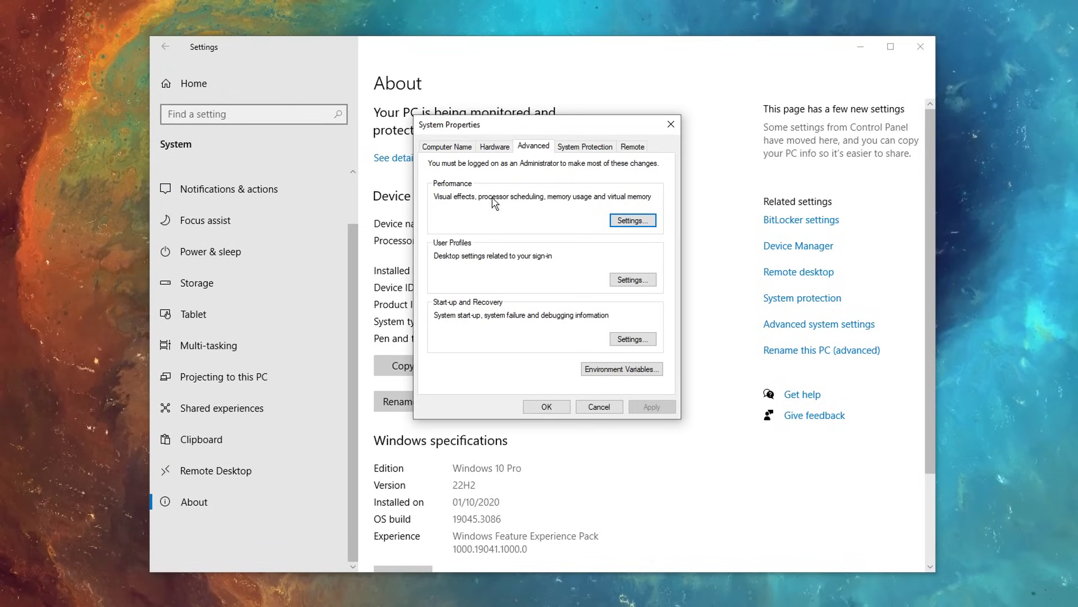
{"action": "left_click", "coordinate": [633, 220]}
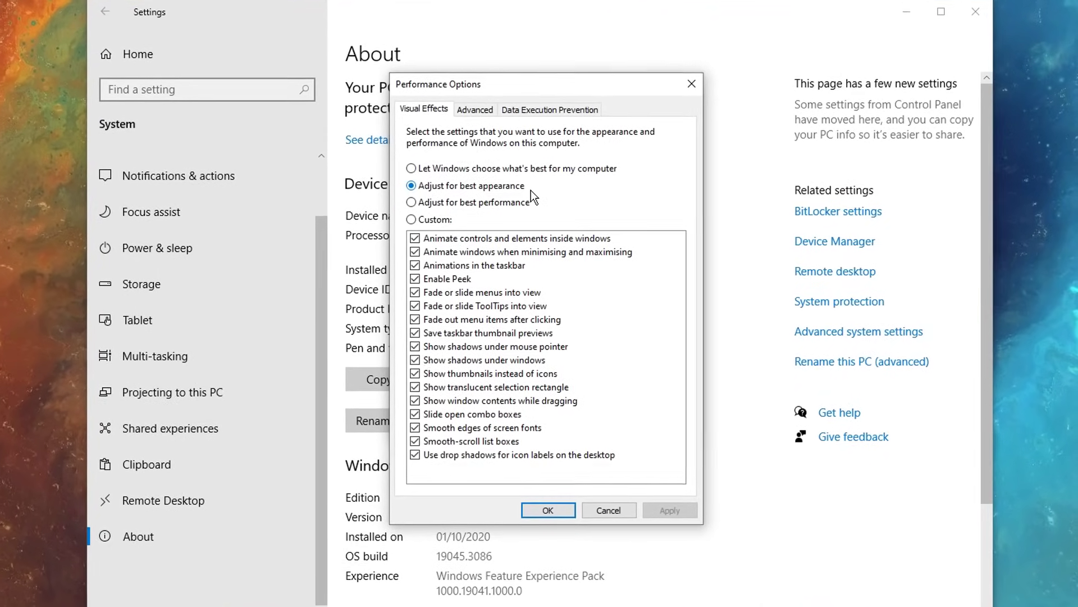
Choose best performance, re-tick Peek, thumbnails, window contents while dragging and smooth fonts, then apply.
{"action": "left_click", "coordinate": [432, 204]}
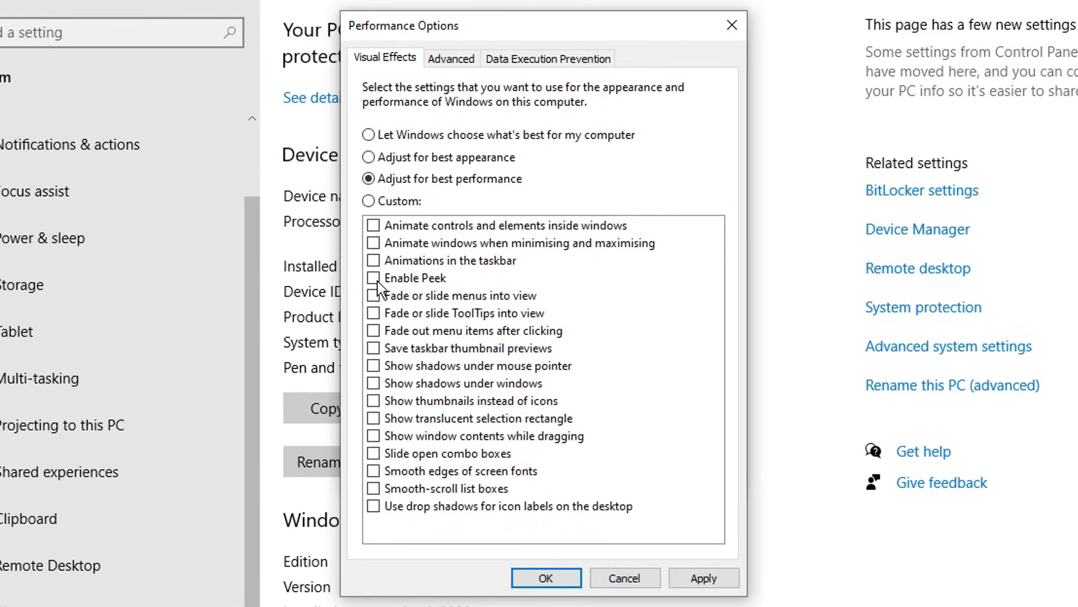
{"action": "left_click", "coordinate": [374, 278]}
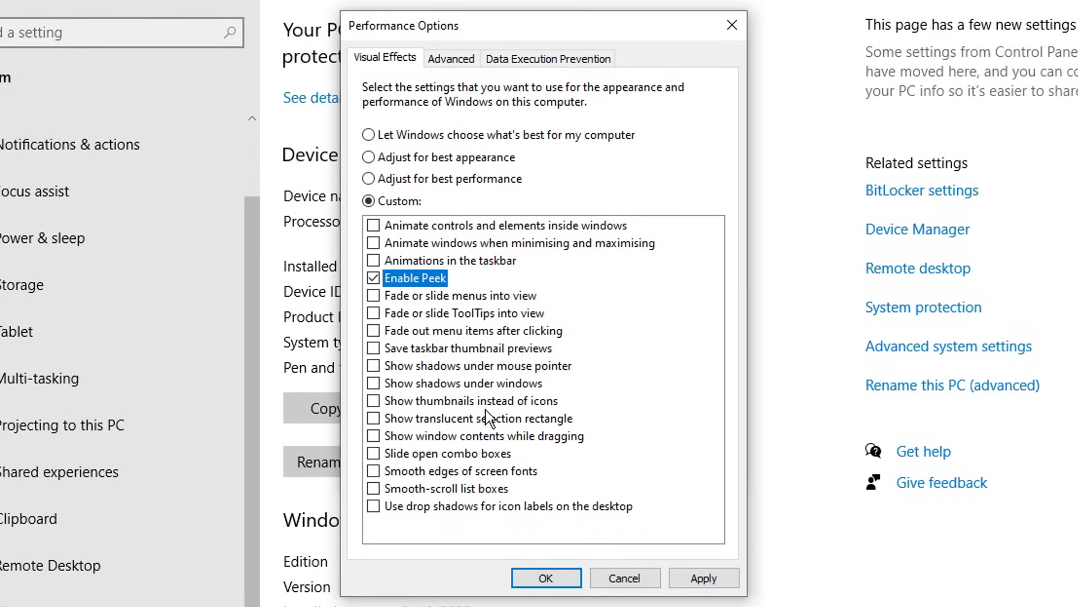
{"action": "left_click", "coordinate": [373, 402]}
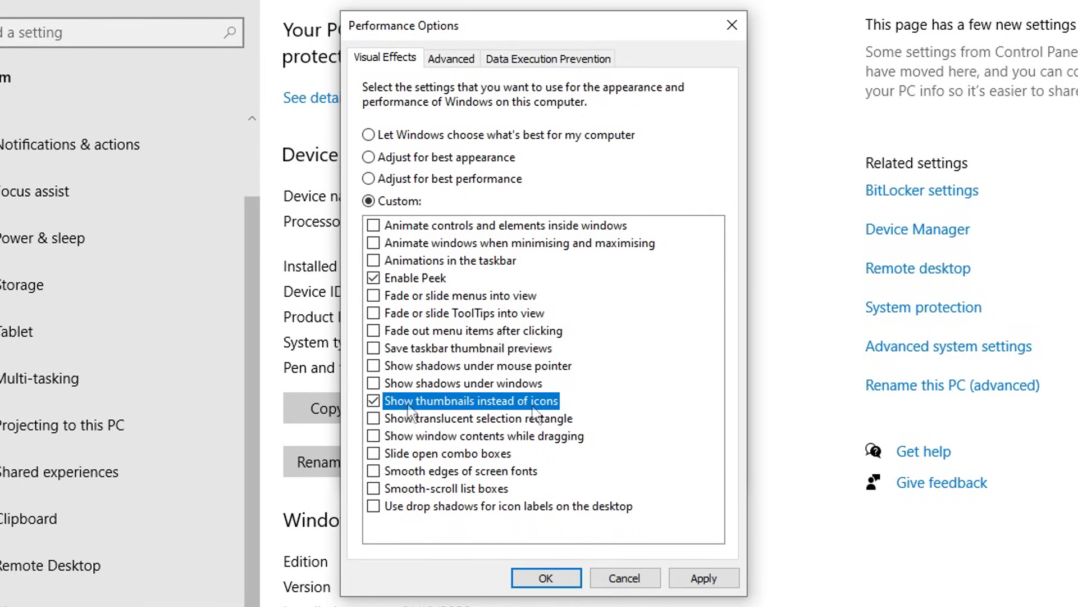
{"action": "left_click", "coordinate": [373, 437]}
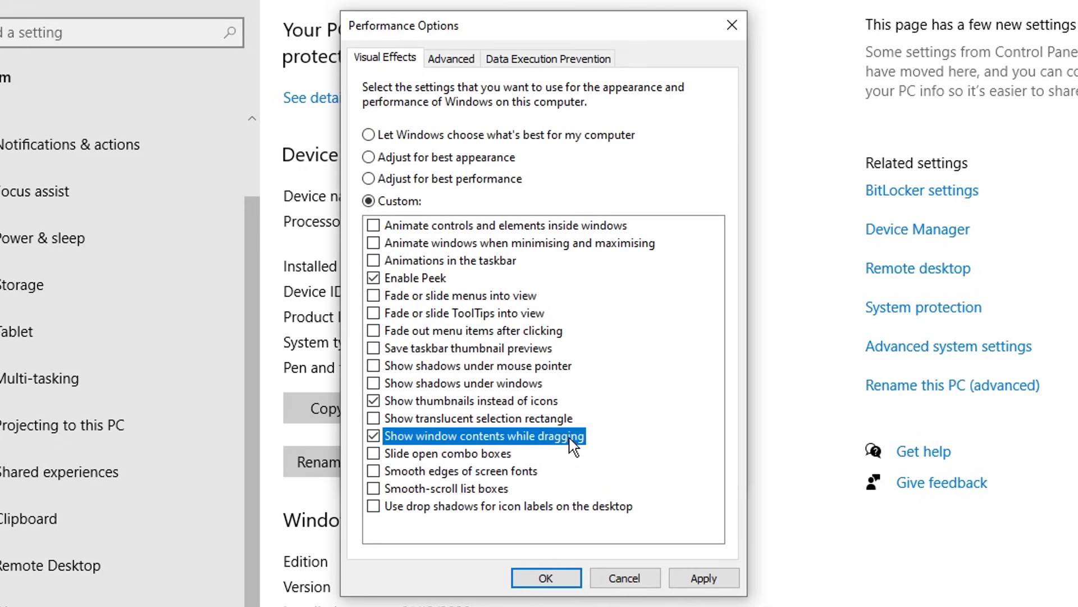
{"action": "left_click", "coordinate": [373, 472]}
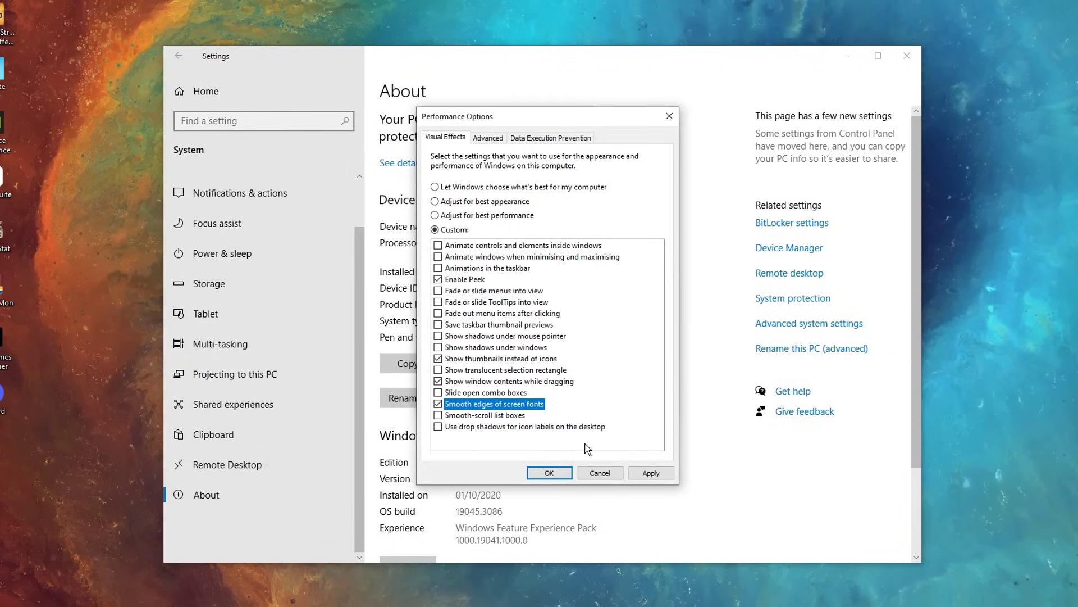
{"action": "left_click", "coordinate": [660, 472]}
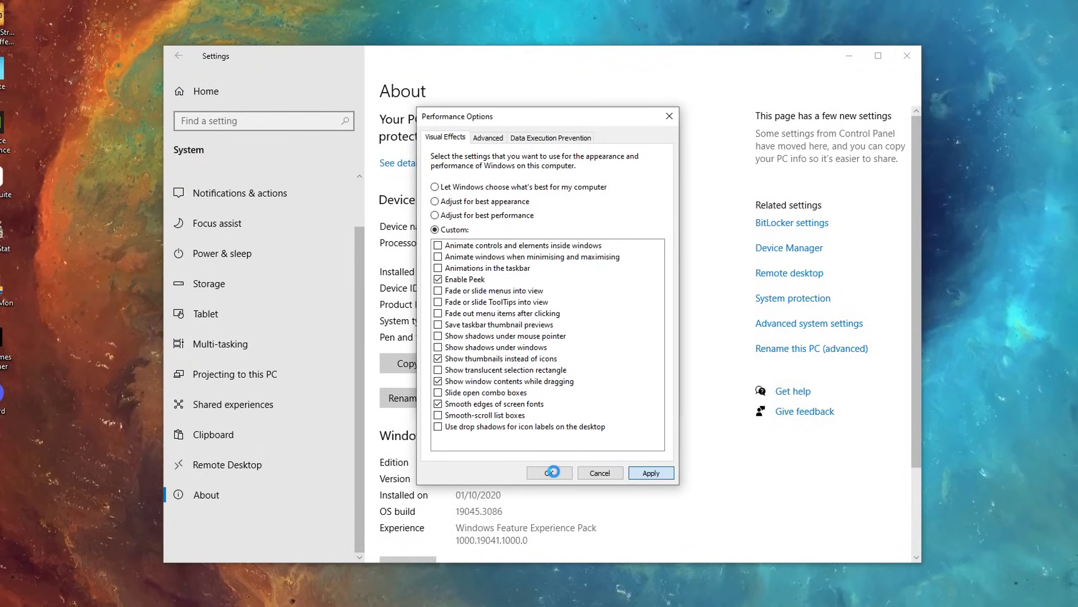
{"action": "left_click", "coordinate": [550, 472]}
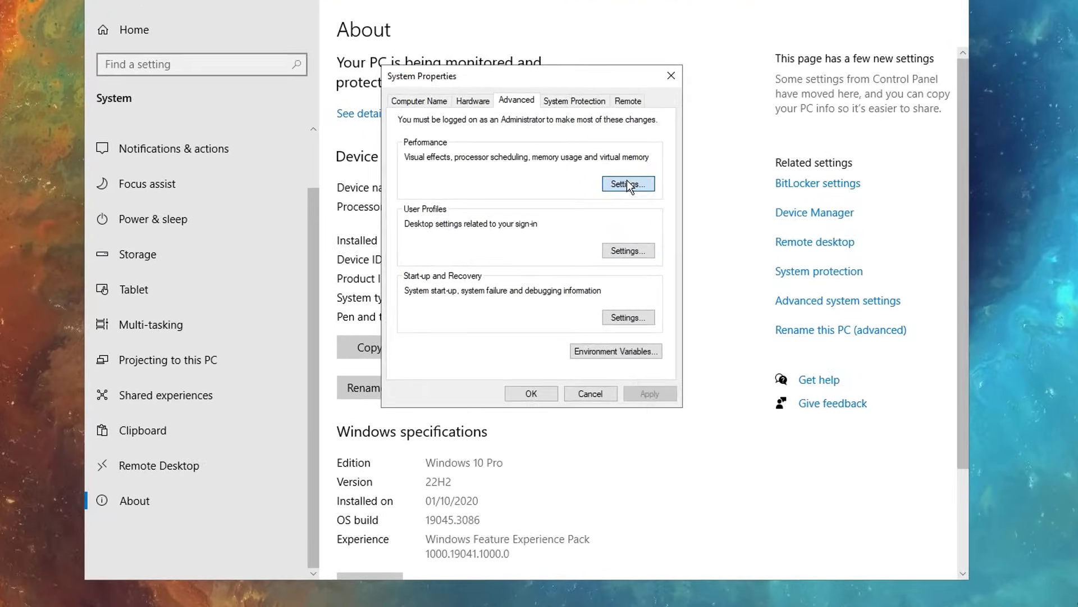
Reopen Performance Options to view processor scheduling and virtual memory on the Advanced tab.
{"action": "left_click", "coordinate": [629, 223]}
{"action": "left_click", "coordinate": [482, 137]}
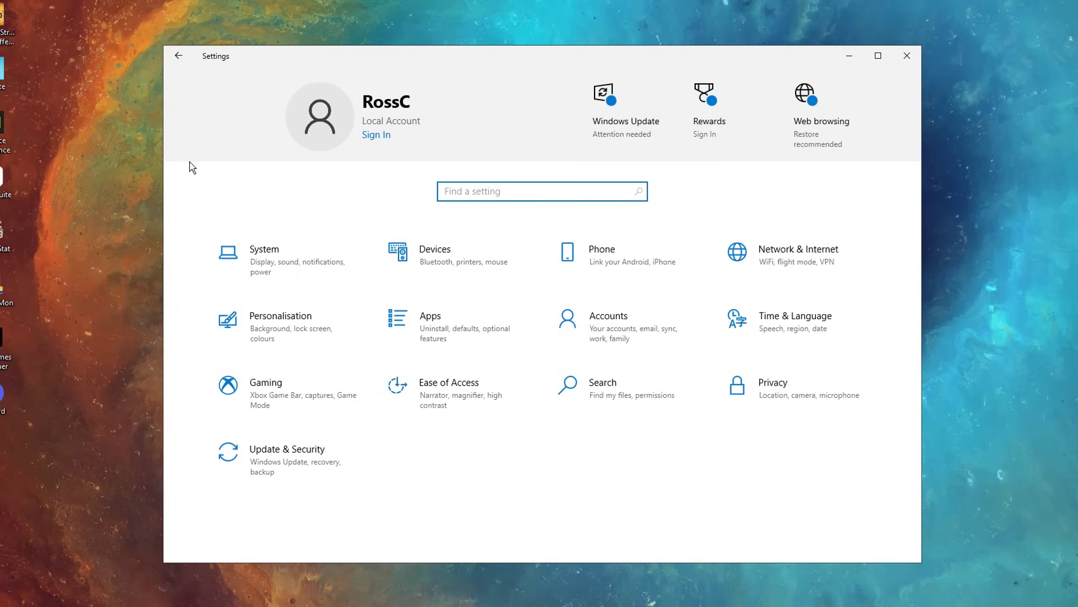
Untick Enhance pointer precision under Pointer Options in Devices > Mouse > Additional mouse options.
{"action": "left_click", "coordinate": [465, 259]}
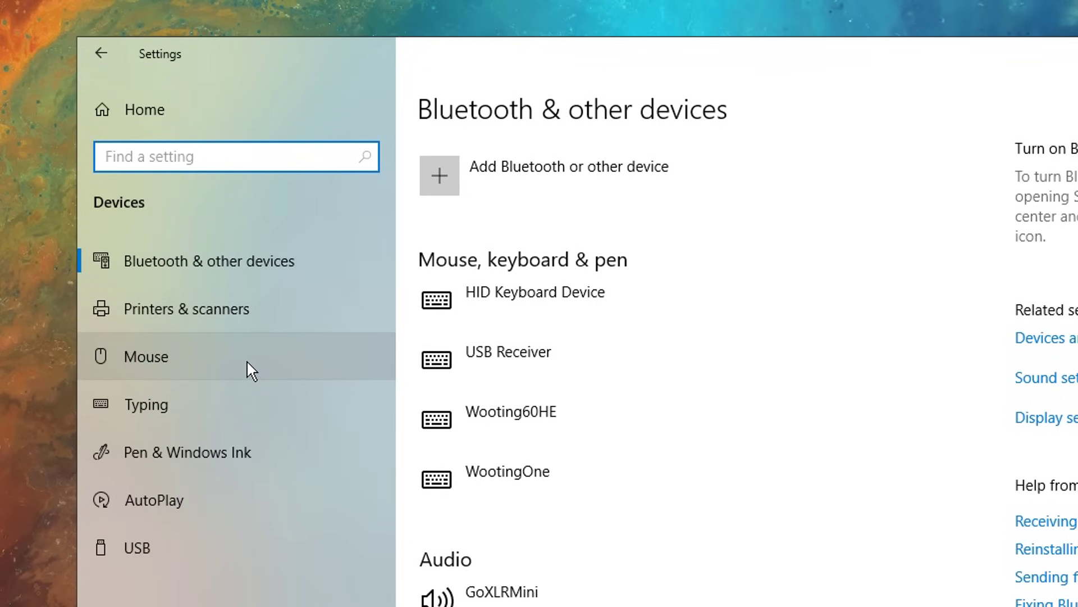
{"action": "left_click", "coordinate": [248, 360]}
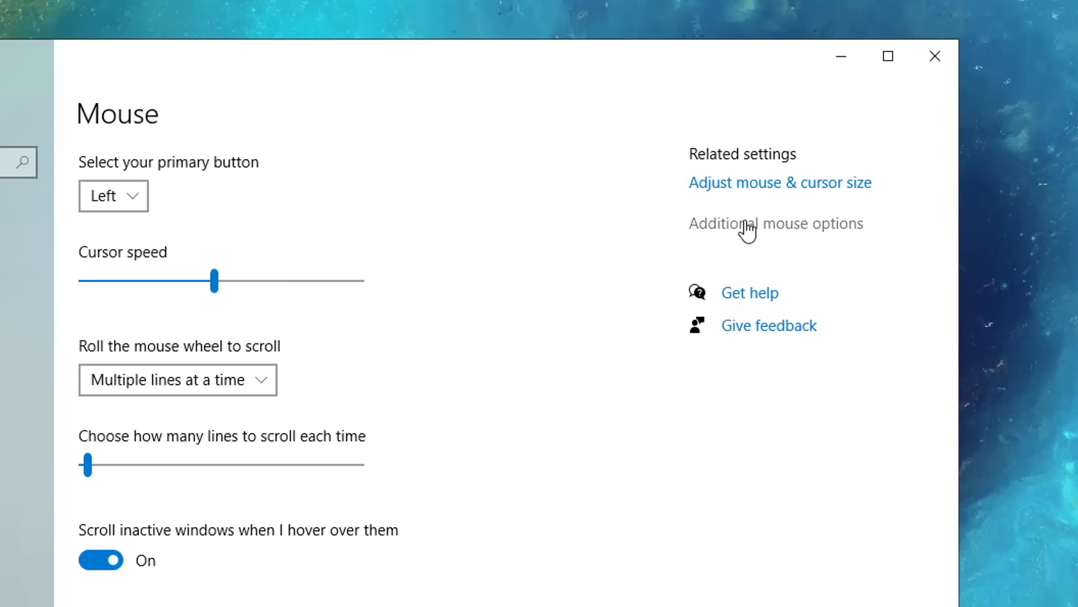
{"action": "left_click", "coordinate": [842, 225]}
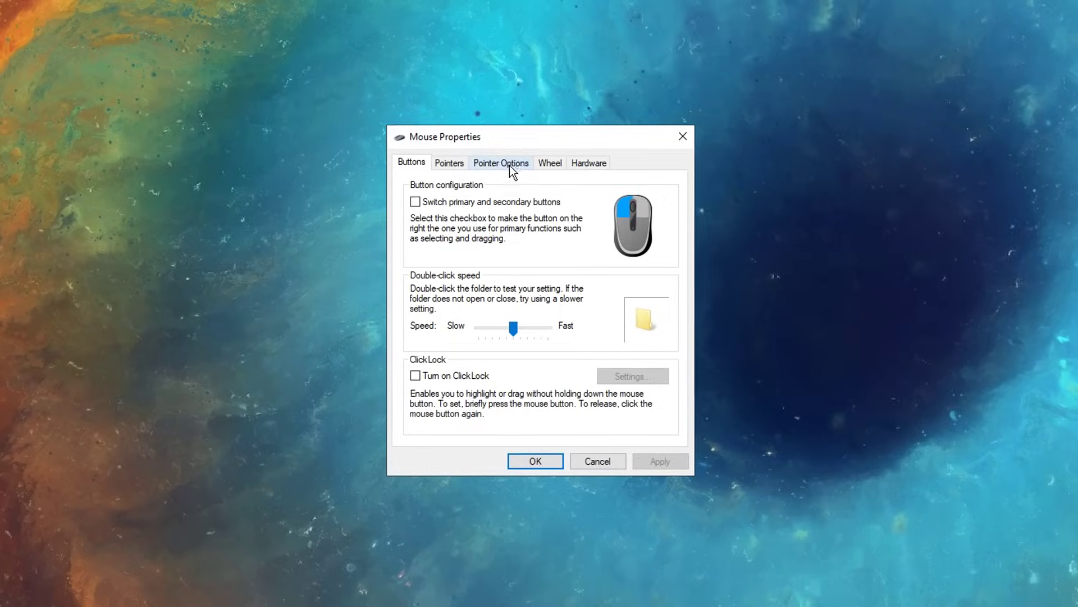
{"action": "left_click", "coordinate": [497, 158]}
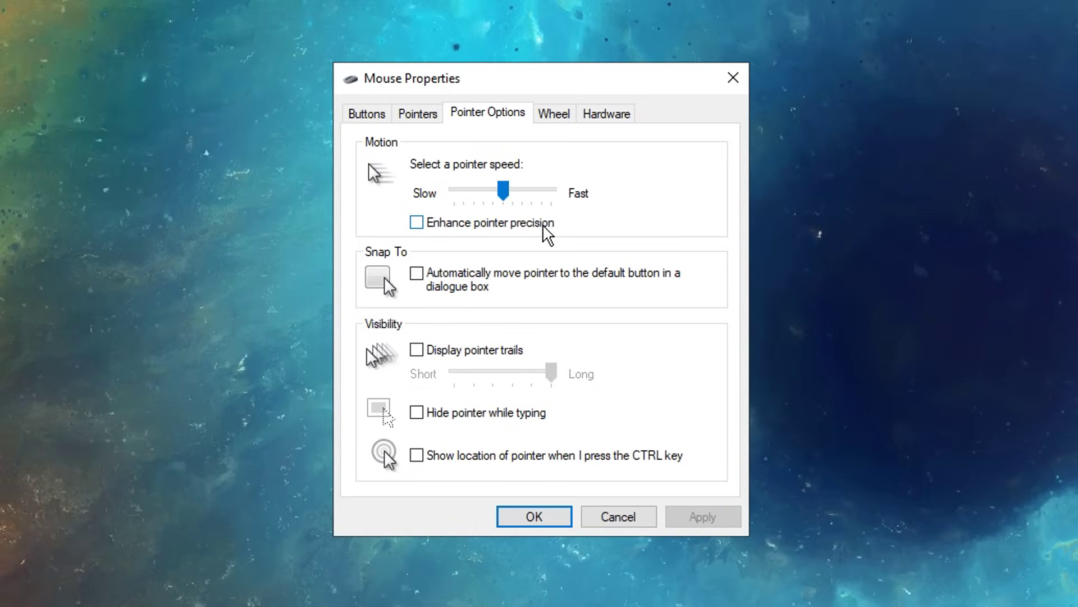
{"action": "left_click", "coordinate": [557, 521]}
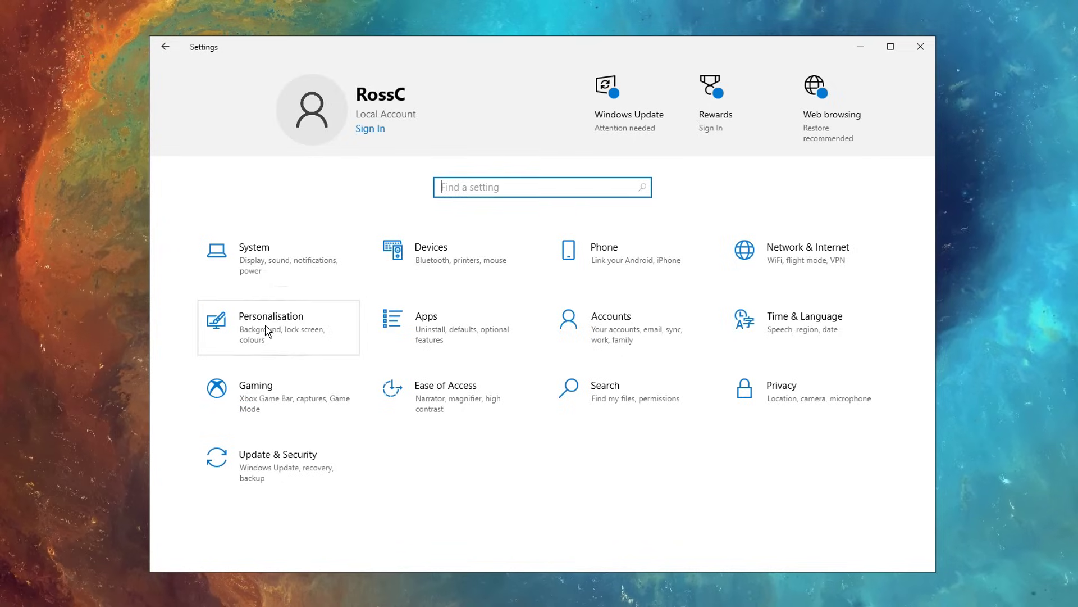
Switch Transparency effects Off in Personalisation > Colours, comparing the Start menu before and after.
{"action": "left_click", "coordinate": [319, 337]}
{"action": "left_click", "coordinate": [262, 221]}
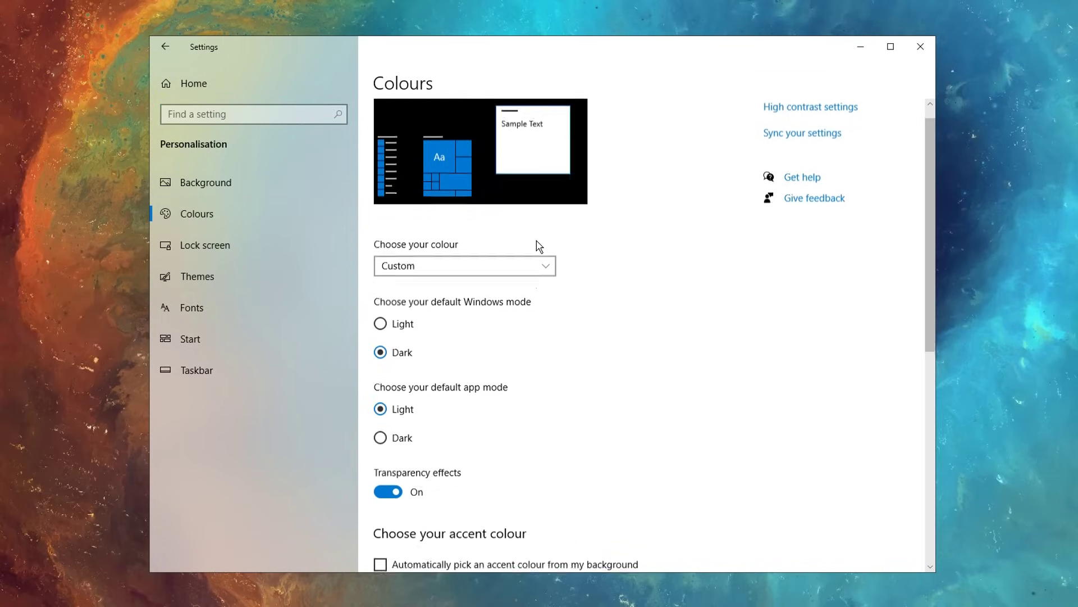
{"action": "scroll", "coordinate": [538, 245], "scroll_direction": "down", "scroll_amount": 4}
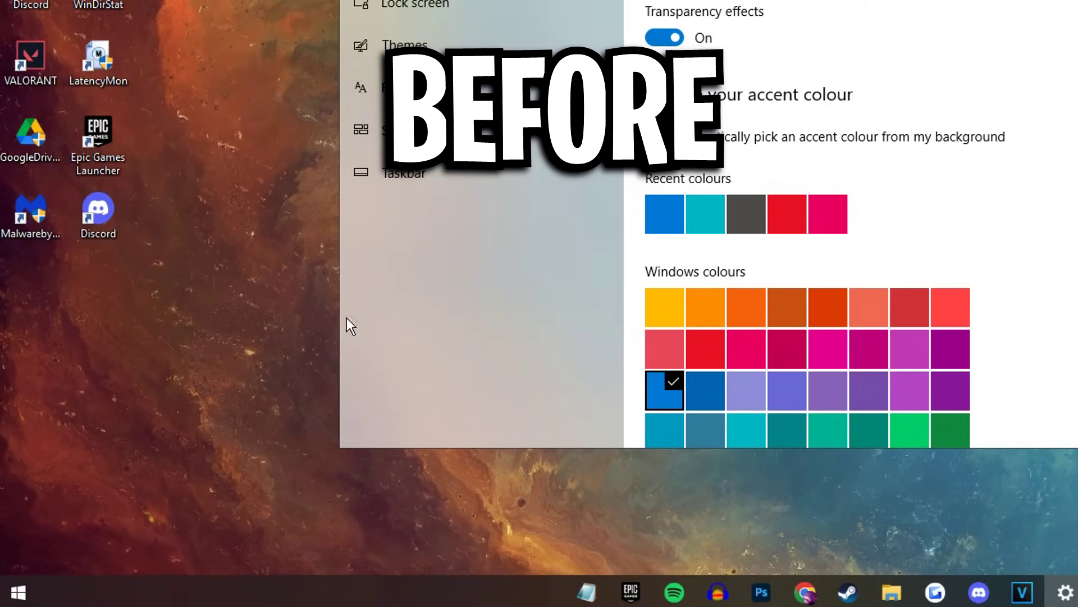
{"action": "key", "text": "super"}
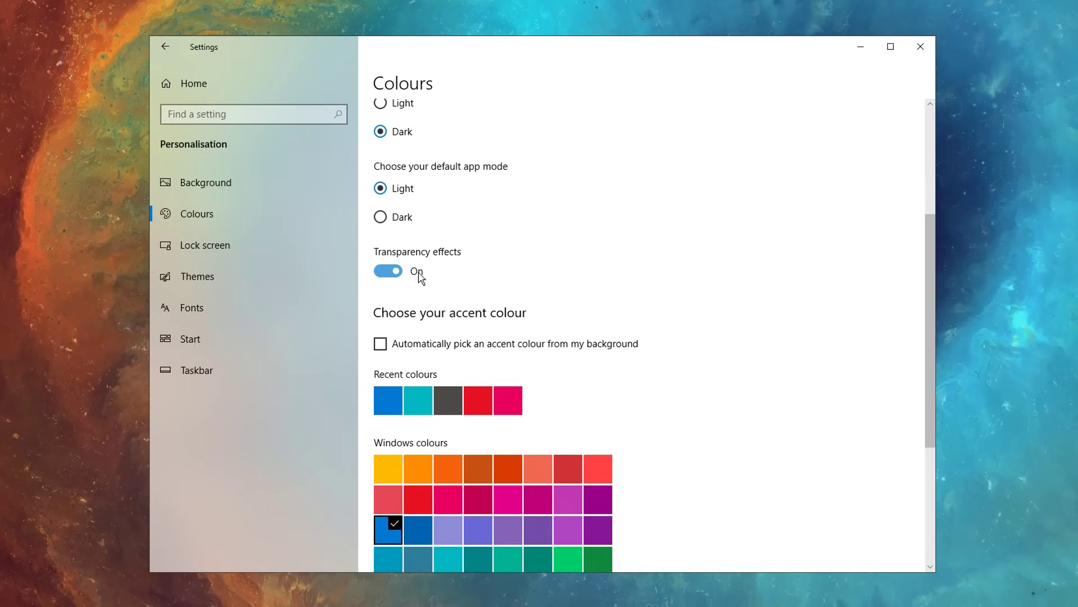
{"action": "left_click", "coordinate": [393, 271]}
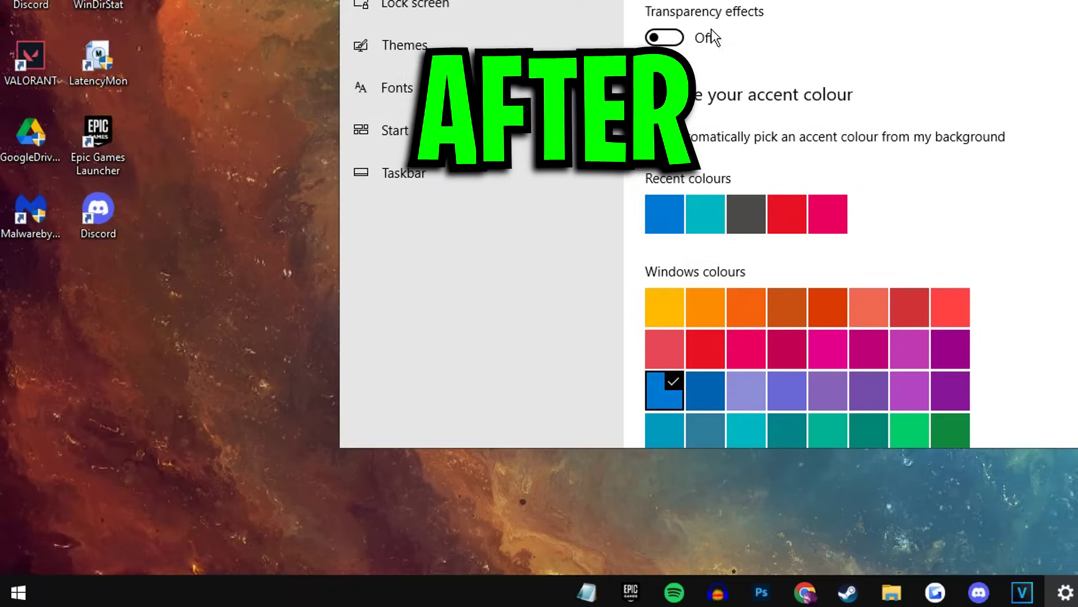
{"action": "left_click", "coordinate": [19, 590]}
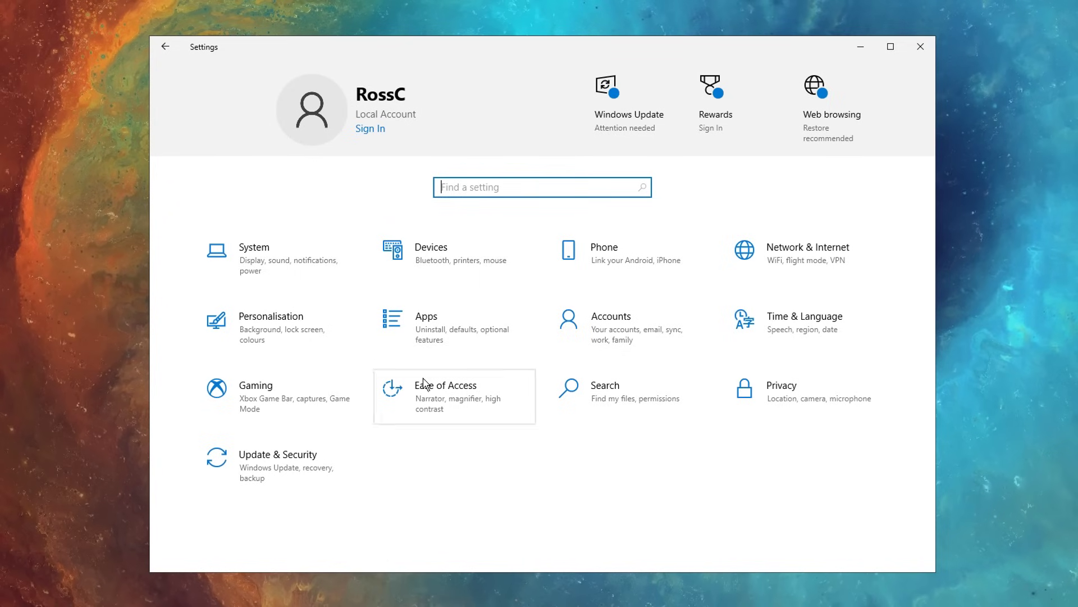
Switch Spotify's toggle Off in the Apps > Startup list.
{"action": "left_click", "coordinate": [488, 337]}
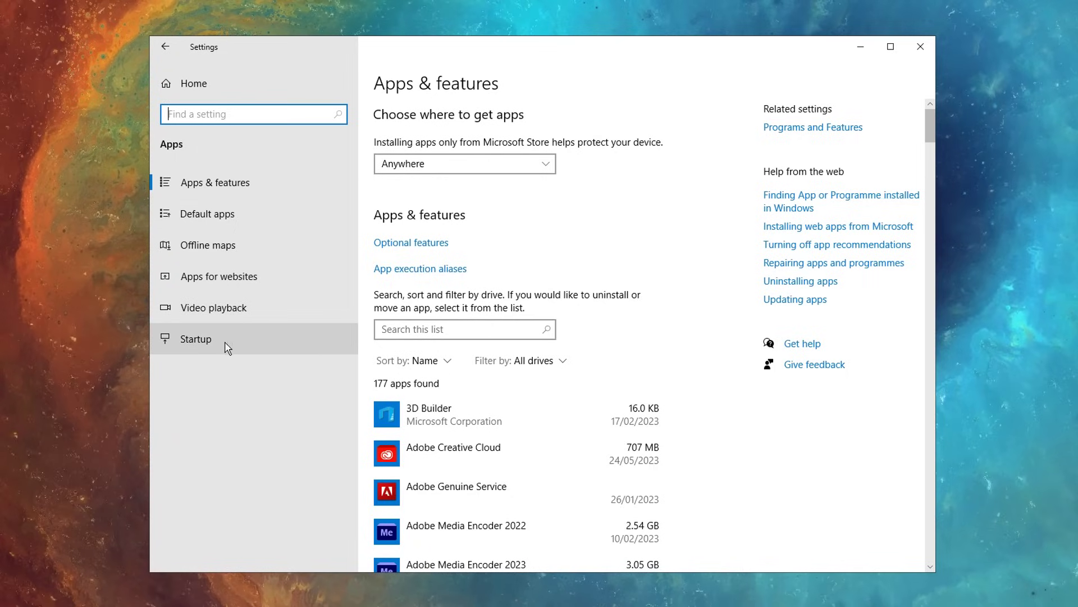
{"action": "left_click", "coordinate": [221, 347]}
{"action": "scroll", "coordinate": [494, 208], "scroll_direction": "down", "scroll_amount": 3}
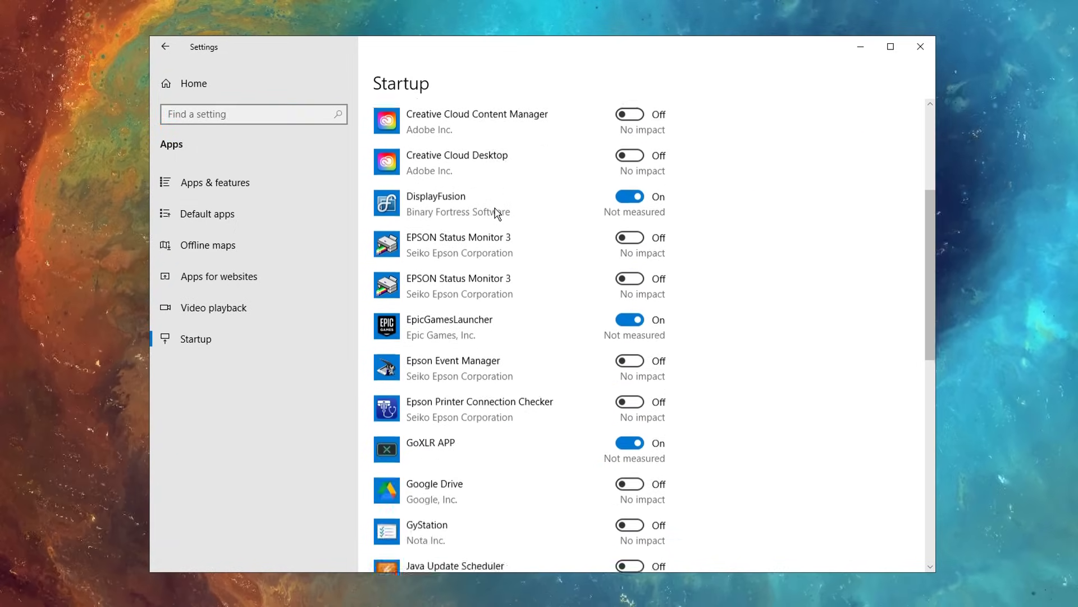
{"action": "scroll", "coordinate": [497, 213], "scroll_direction": "down", "scroll_amount": 10}
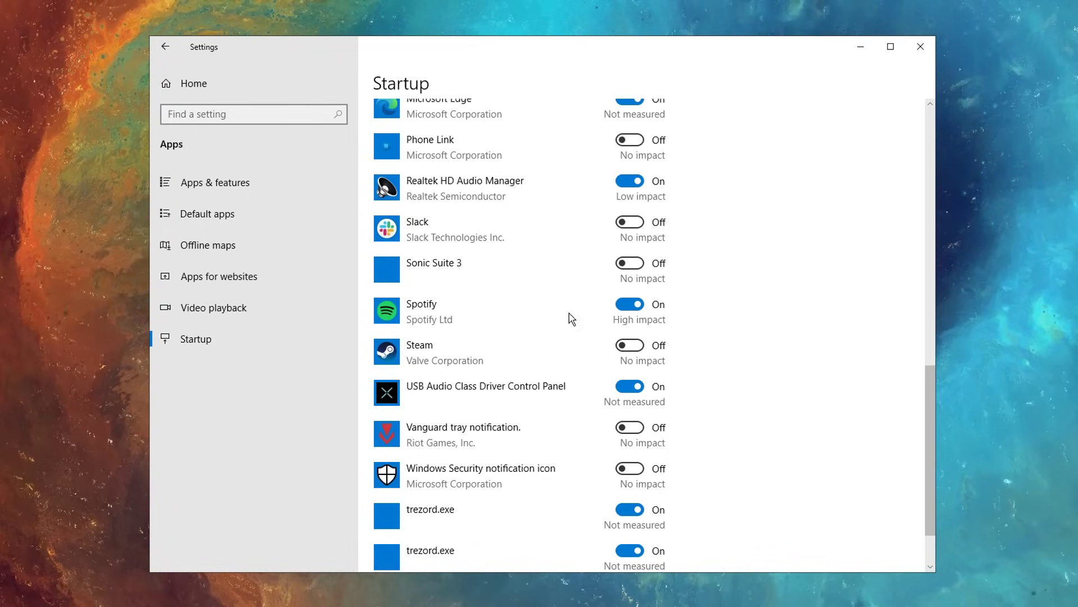
{"action": "left_click", "coordinate": [634, 305]}
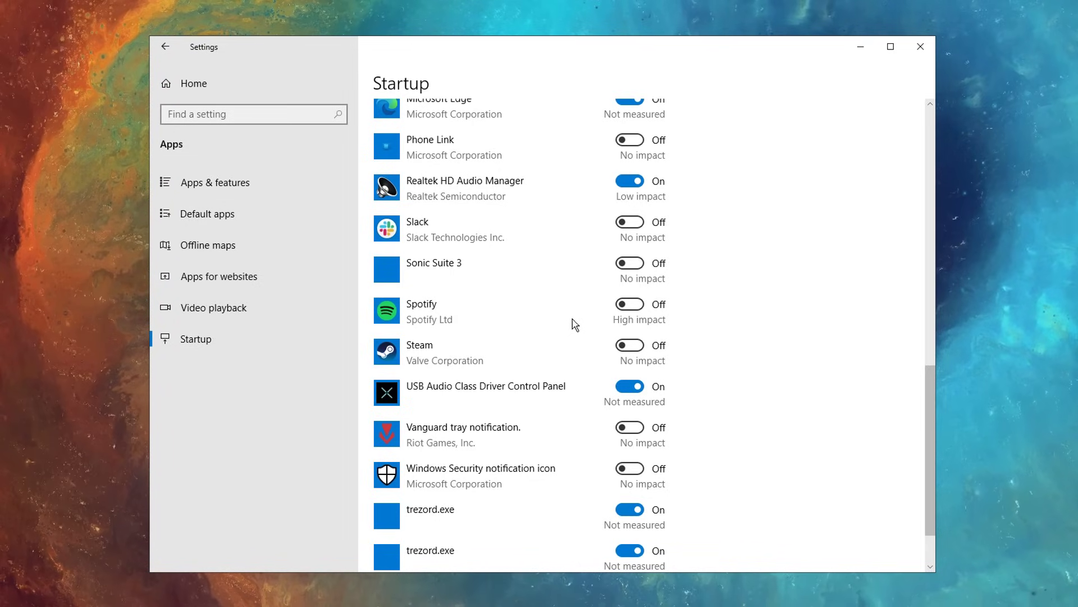
{"action": "scroll", "coordinate": [545, 390], "scroll_direction": "up", "scroll_amount": 10}
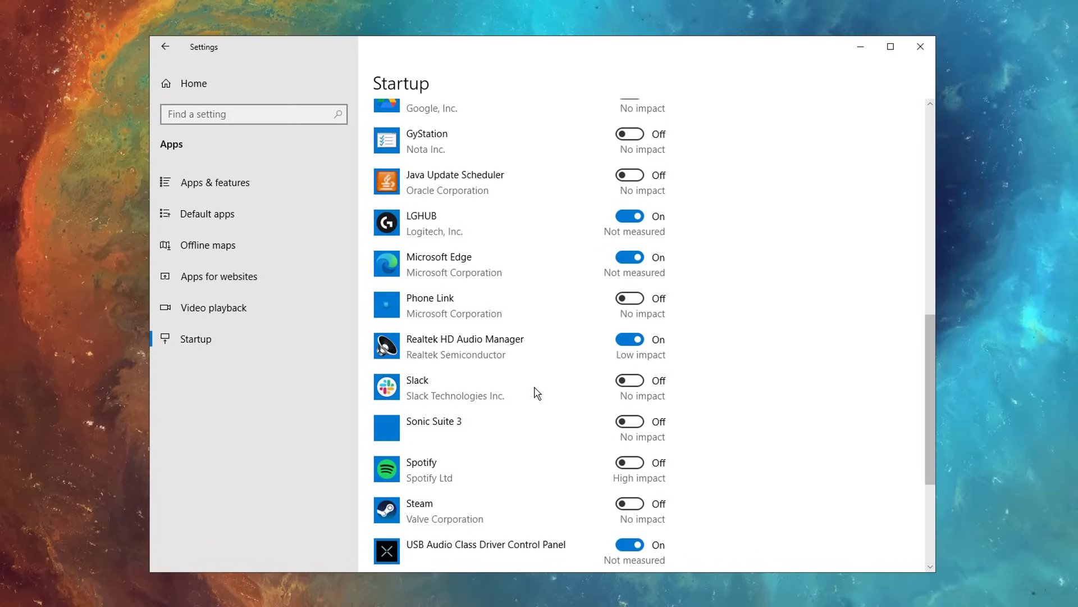
{"action": "scroll", "coordinate": [537, 367], "scroll_direction": "up", "scroll_amount": 6}
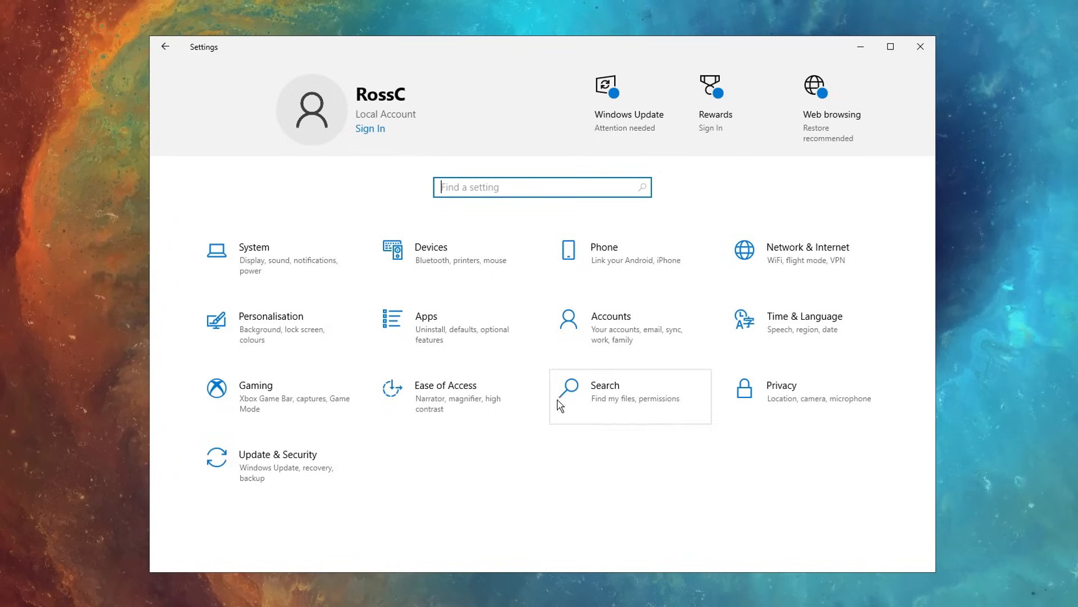
Switch Game Mode On, then Hardware-accelerated GPU scheduling On in Graphics settings.
{"action": "left_click", "coordinate": [310, 406]}
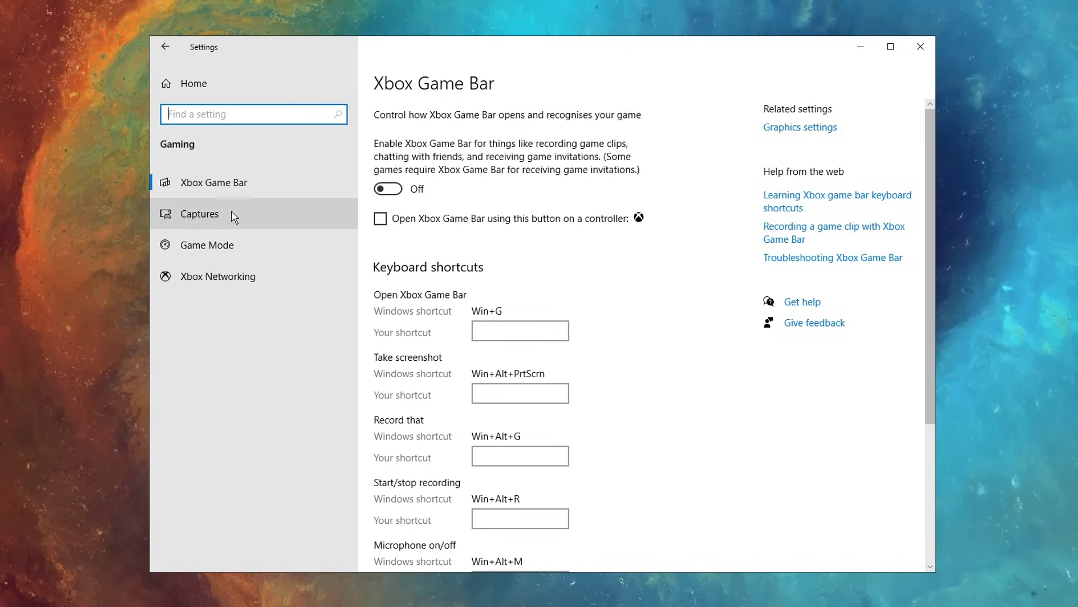
{"action": "left_click", "coordinate": [219, 255]}
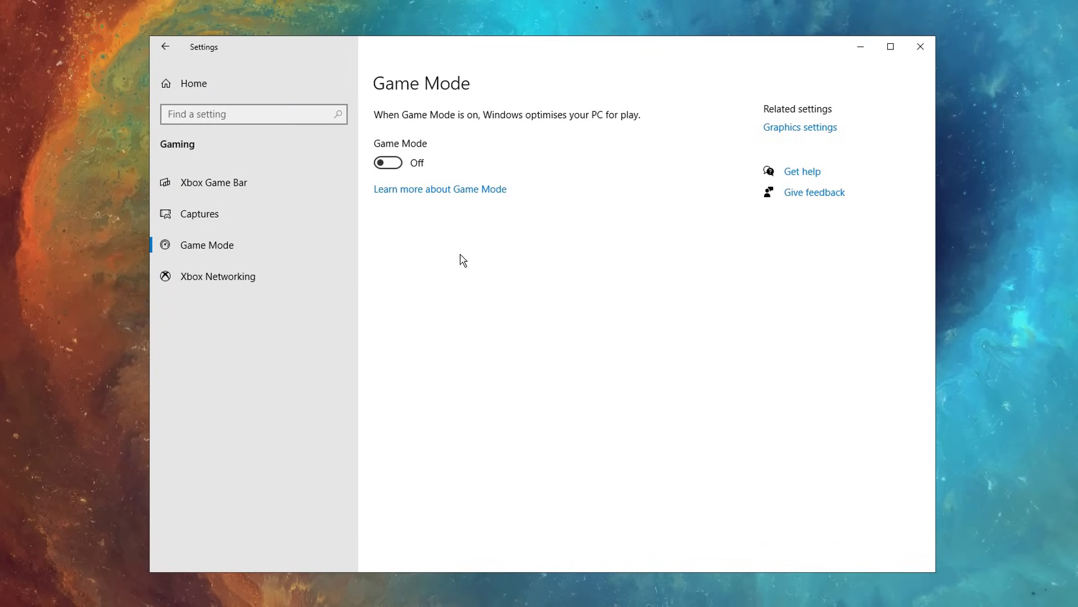
{"action": "left_click", "coordinate": [384, 160]}
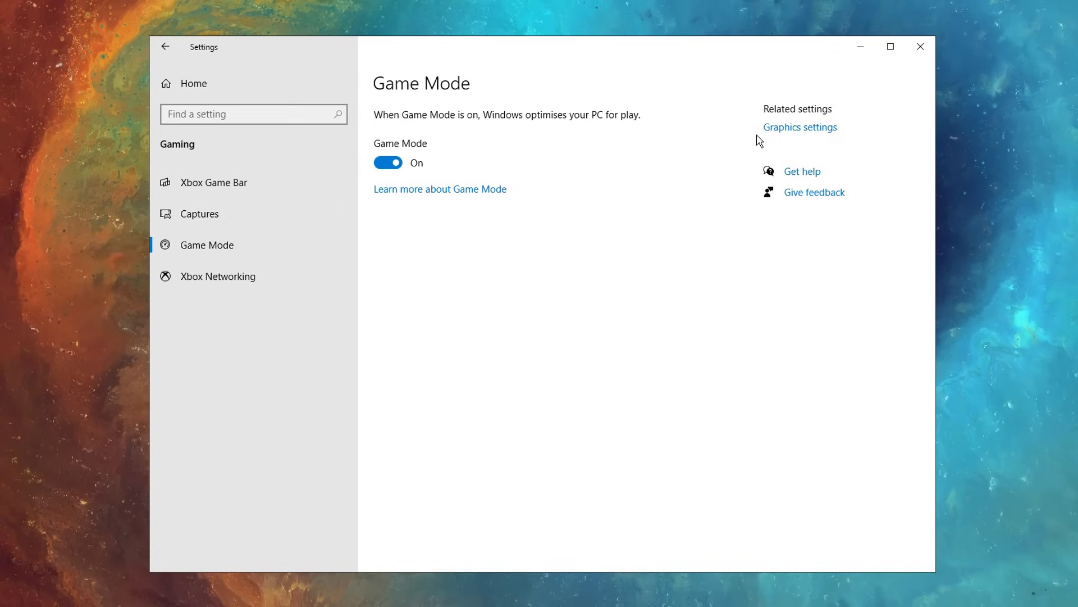
{"action": "left_click", "coordinate": [813, 129]}
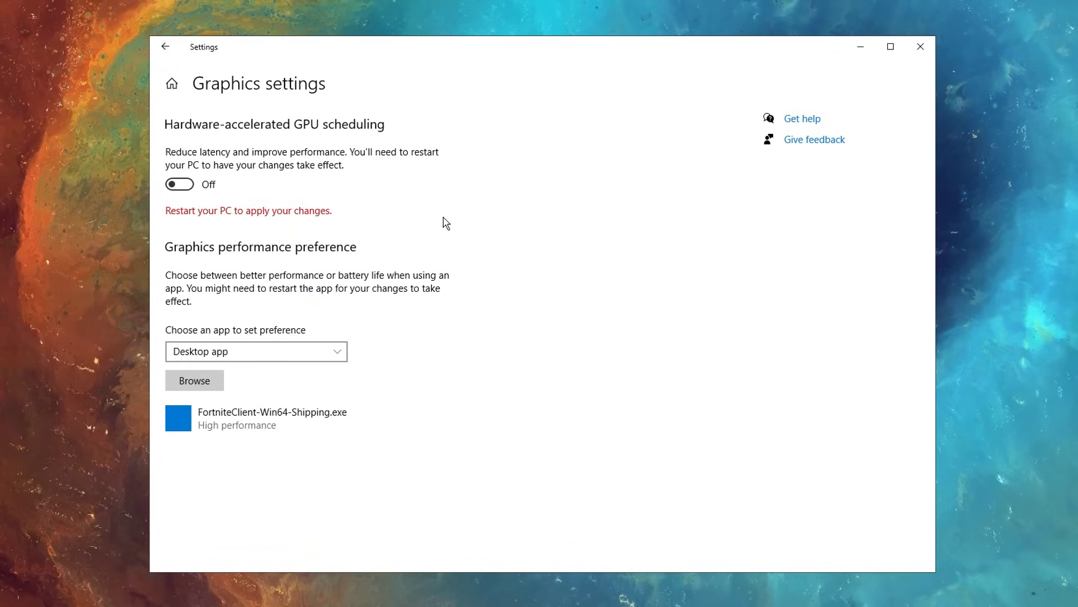
{"action": "left_click", "coordinate": [179, 185]}
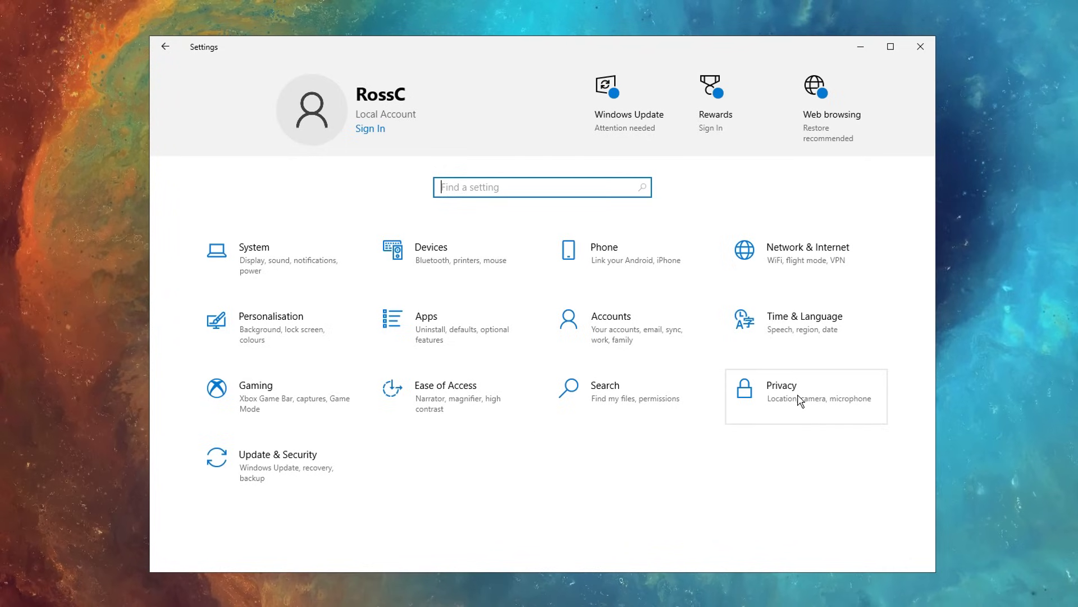
Turn off advertising ID, website language access, app-launch tracking and suggested content in Privacy > General.
{"action": "left_click", "coordinate": [817, 403]}
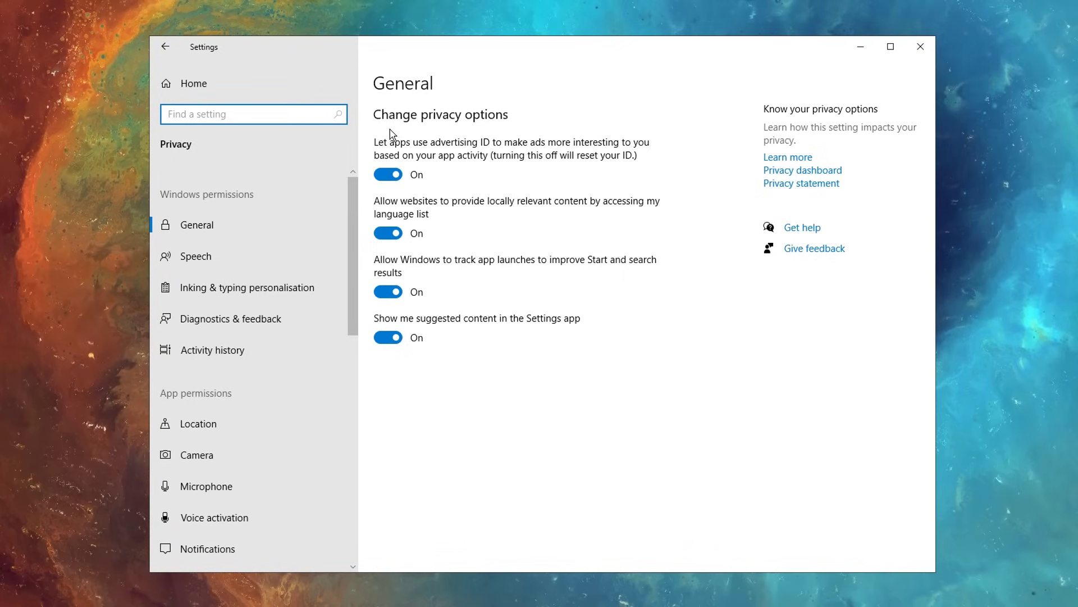
{"action": "left_click", "coordinate": [393, 175]}
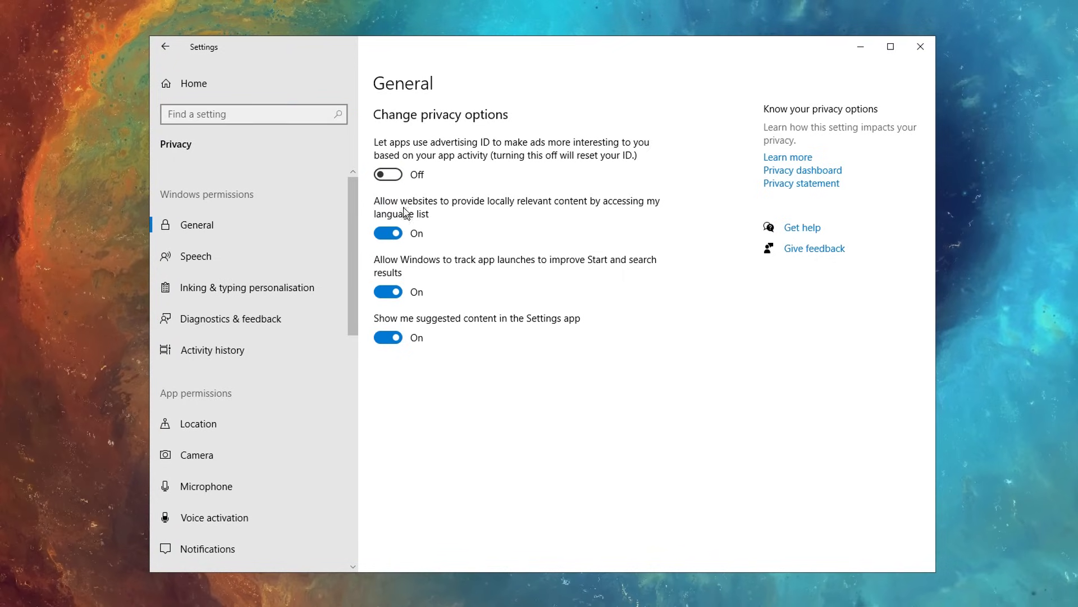
{"action": "left_click", "coordinate": [388, 235]}
{"action": "left_click", "coordinate": [388, 291]}
{"action": "left_click", "coordinate": [387, 337]}
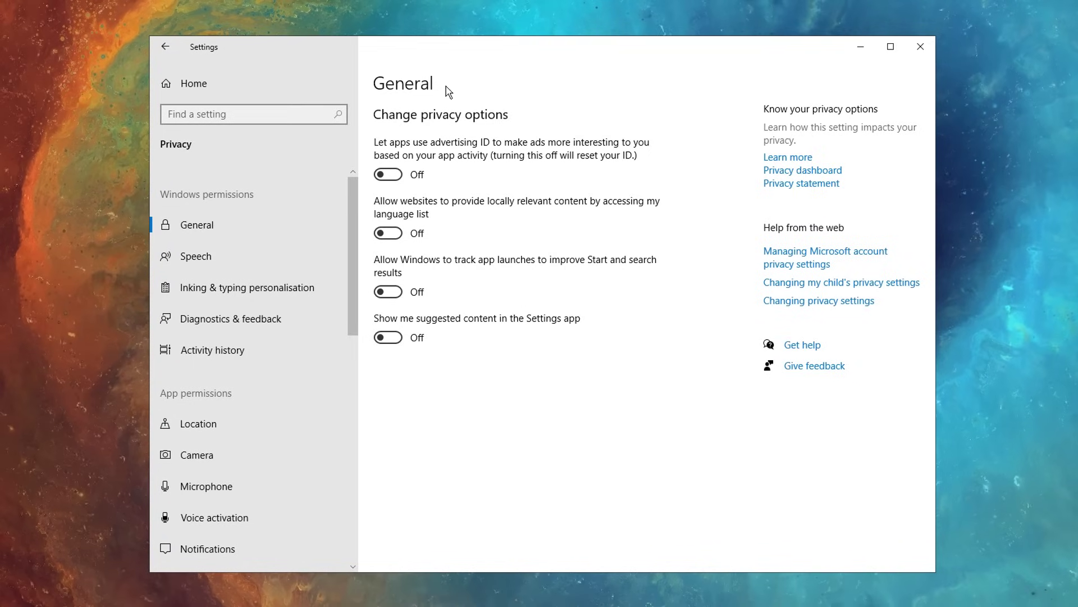
Switch 'Let apps run in the background' Off on the Background apps page.
{"action": "scroll", "coordinate": [267, 247], "scroll_direction": "down", "scroll_amount": 10}
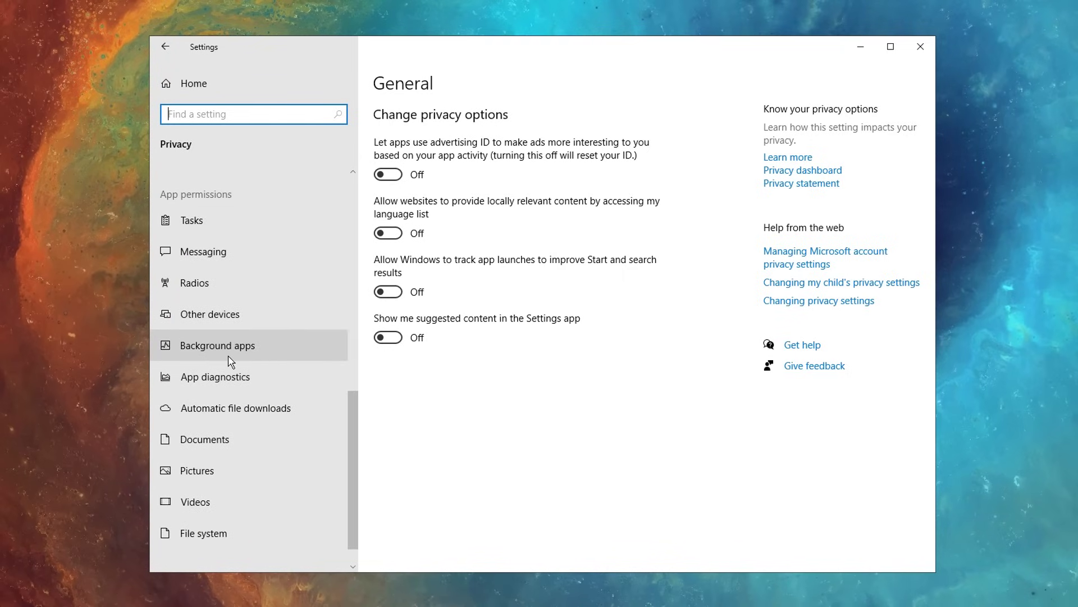
{"action": "left_click", "coordinate": [297, 354]}
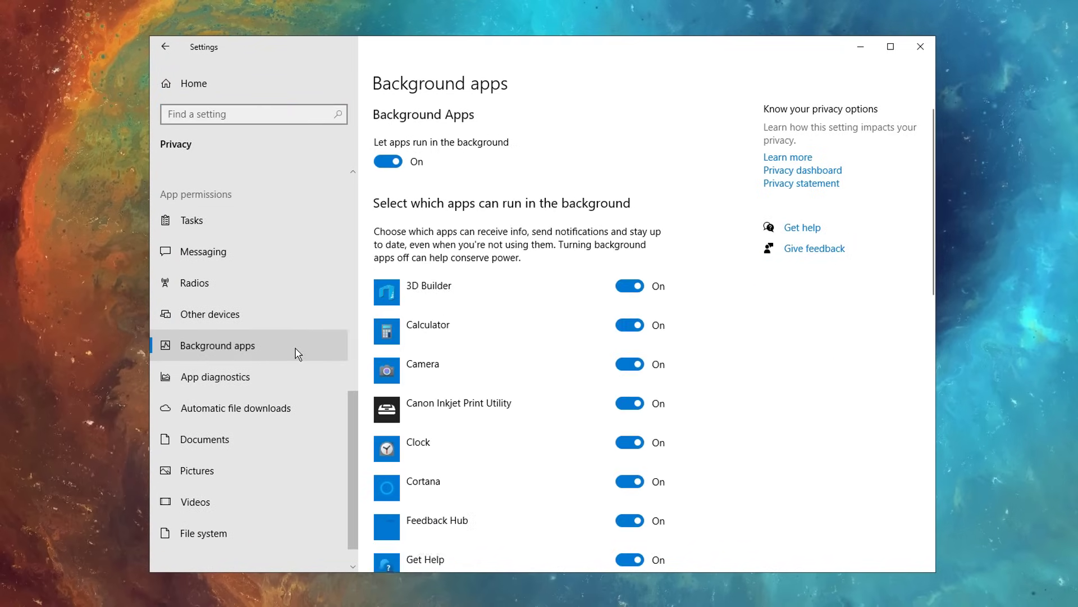
{"action": "scroll", "coordinate": [507, 240], "scroll_direction": "down", "scroll_amount": 3}
{"action": "scroll", "coordinate": [508, 240], "scroll_direction": "down", "scroll_amount": 10}
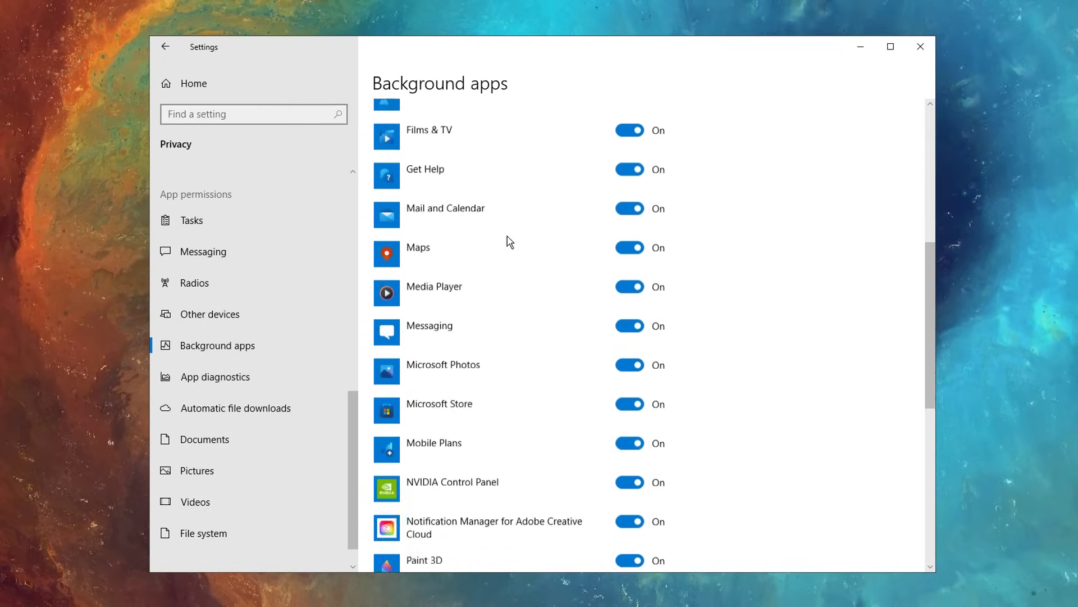
{"action": "scroll", "coordinate": [508, 245], "scroll_direction": "up", "scroll_amount": 7}
{"action": "scroll", "coordinate": [508, 244], "scroll_direction": "up", "scroll_amount": 7}
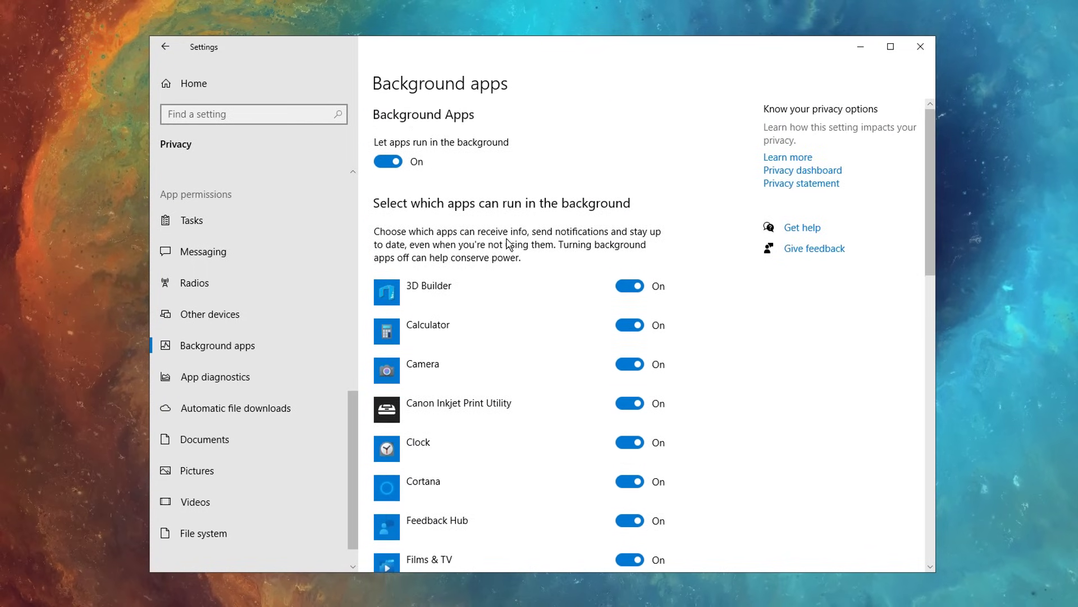
{"action": "left_click", "coordinate": [393, 162]}
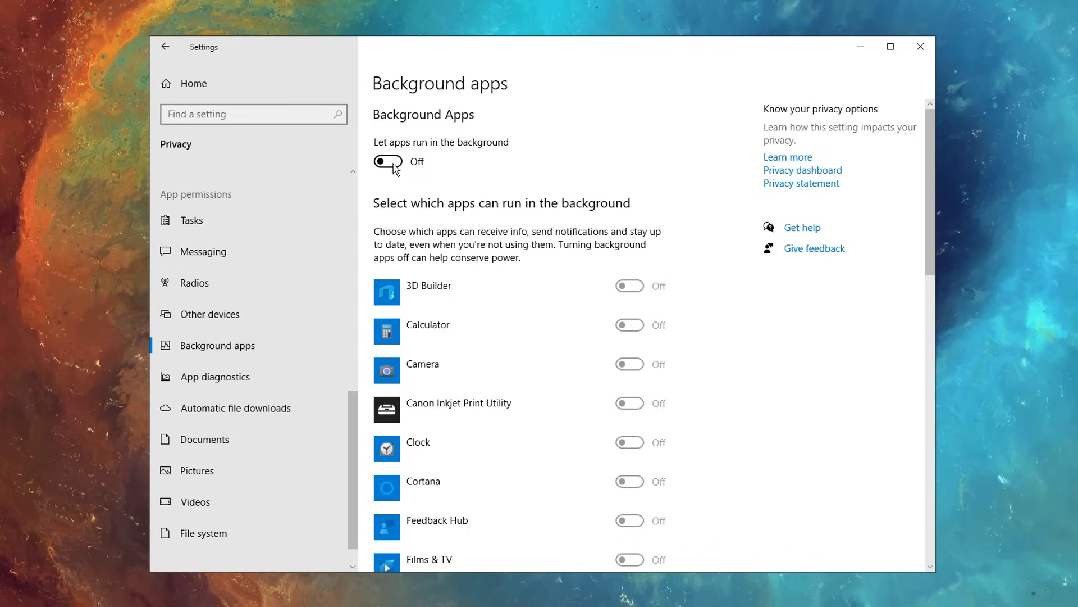
{"action": "scroll", "coordinate": [517, 231], "scroll_direction": "down", "scroll_amount": 8}
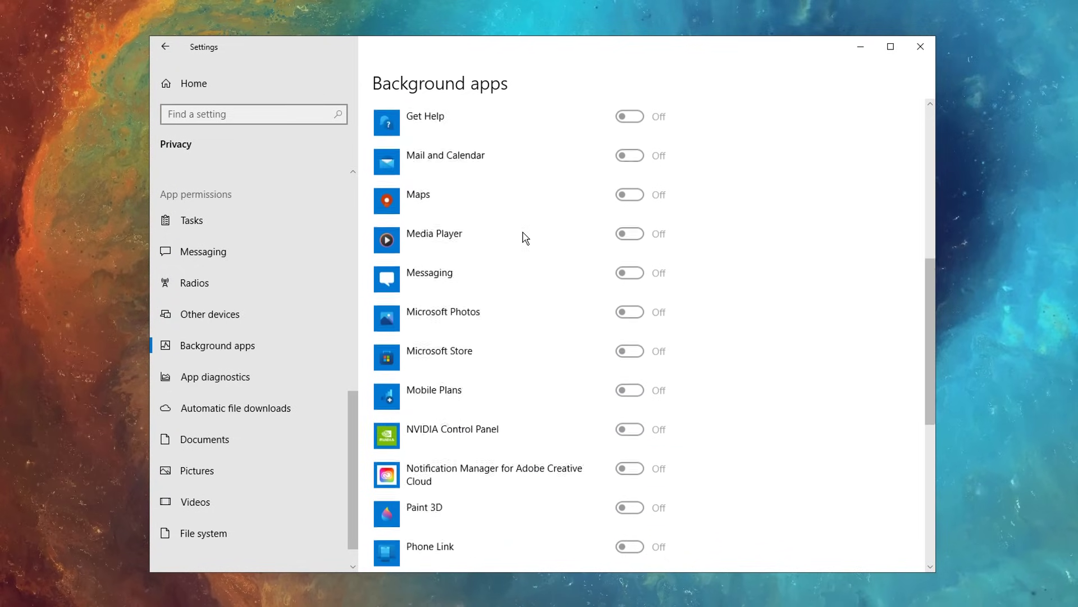
{"action": "scroll", "coordinate": [525, 241], "scroll_direction": "up", "scroll_amount": 4}
{"action": "scroll", "coordinate": [527, 244], "scroll_direction": "up", "scroll_amount": 5}
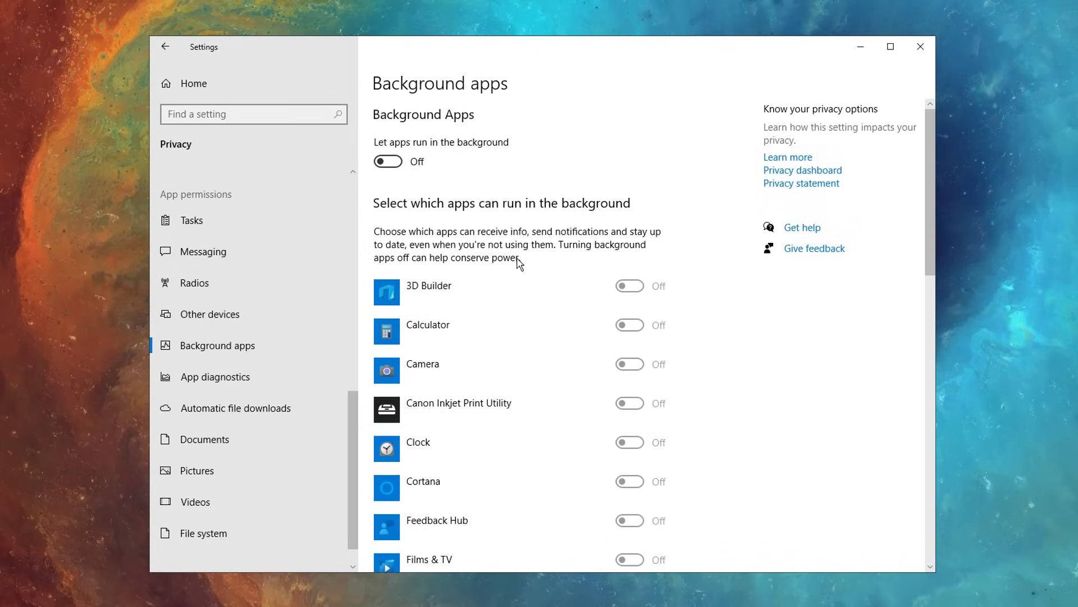
{"action": "scroll", "coordinate": [527, 397], "scroll_direction": "down", "scroll_amount": 3}
{"action": "scroll", "coordinate": [527, 400], "scroll_direction": "up", "scroll_amount": 3}
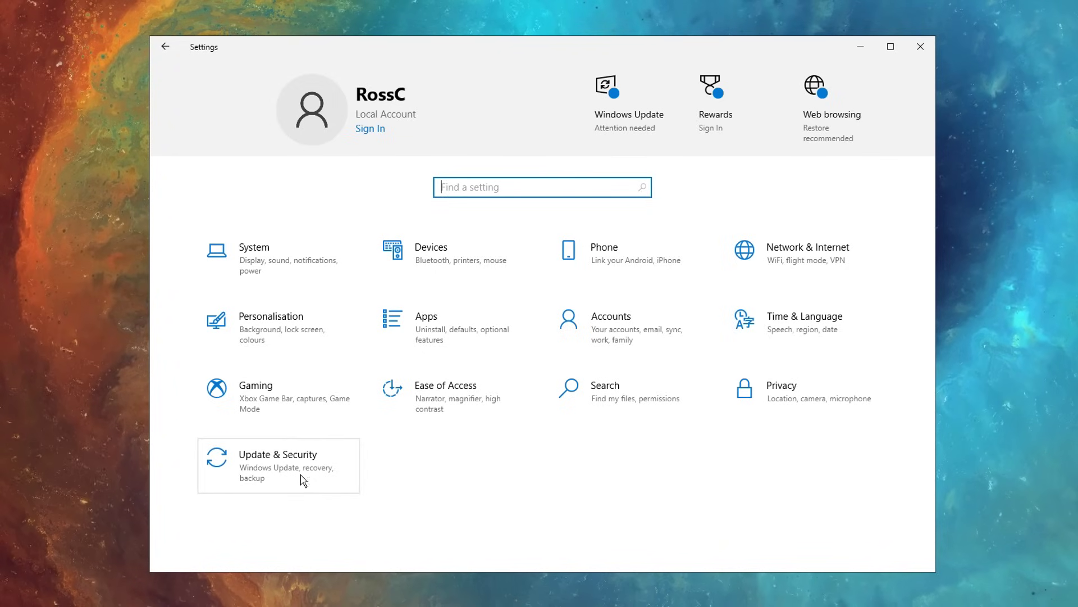
Go to Update & Security from the Settings home page.
{"action": "left_click", "coordinate": [337, 469]}
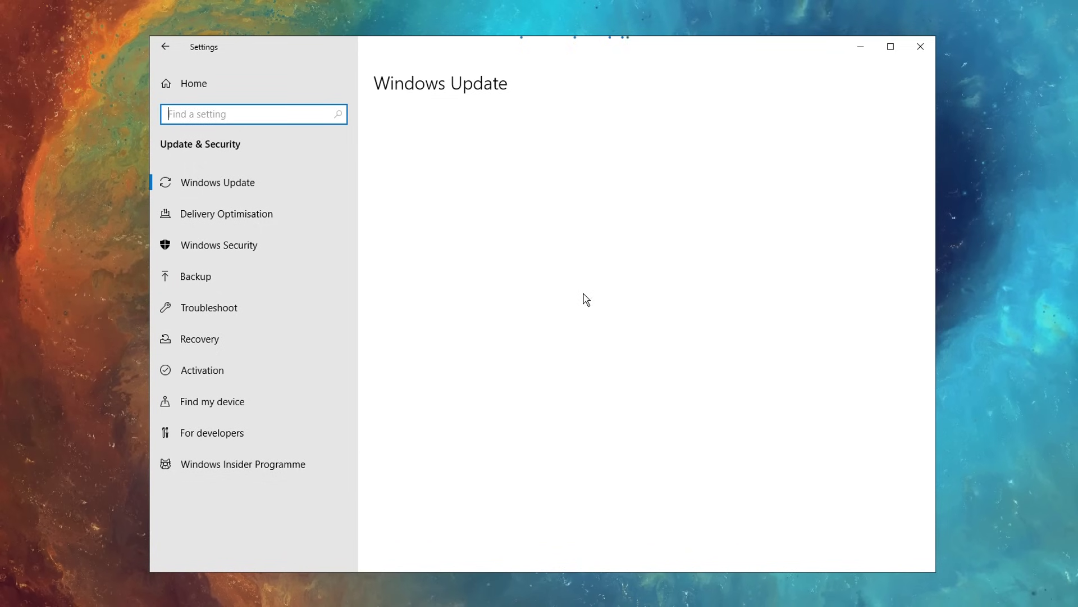